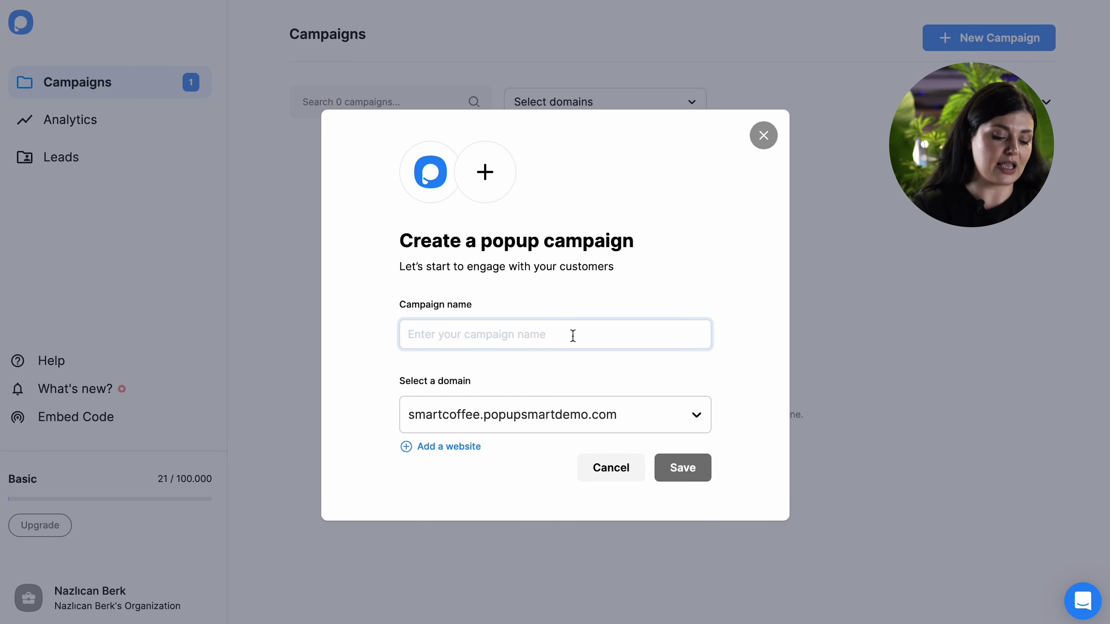
Step: Name the campaign 'Form Submission', assign it to poetic-muffin-cbc3ee.netlify.app, and save it
type("Form Submission")
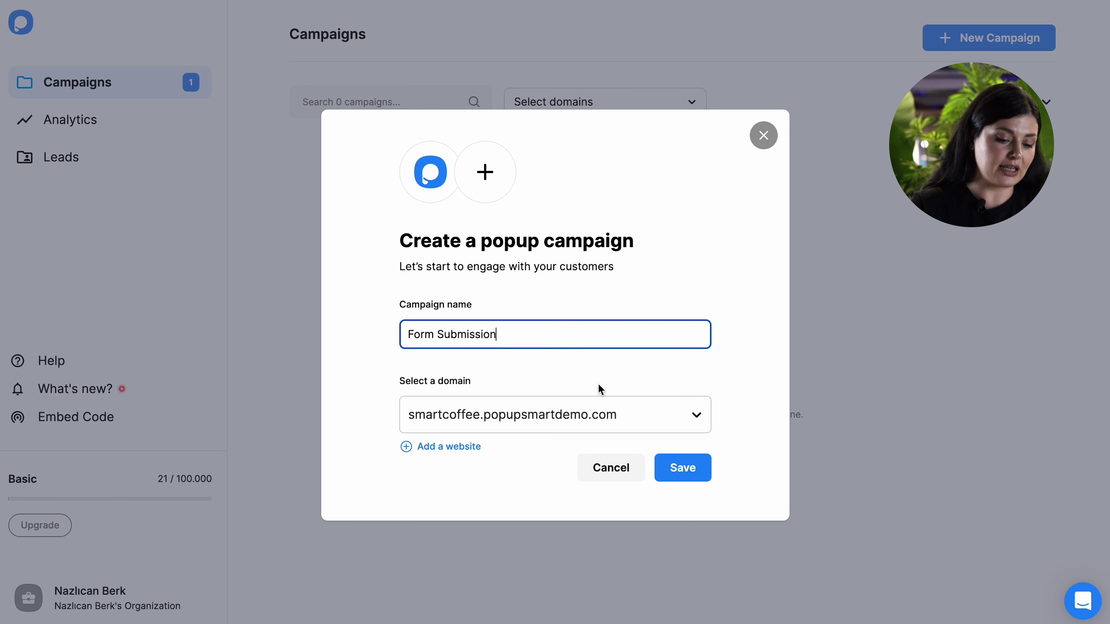
left_click(592, 411)
left_click(603, 459)
left_click(672, 469)
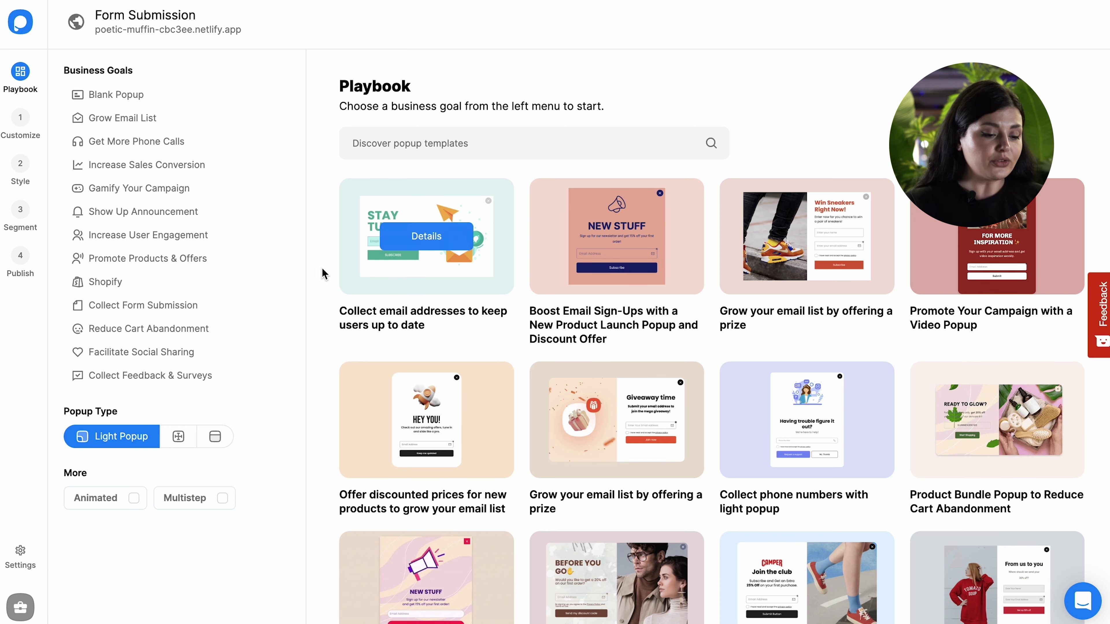
Step: Try the Animated and Multistep template filters, leaving only Multistep active
scroll(342, 297, "down", 3)
scroll(342, 301, "down", 9)
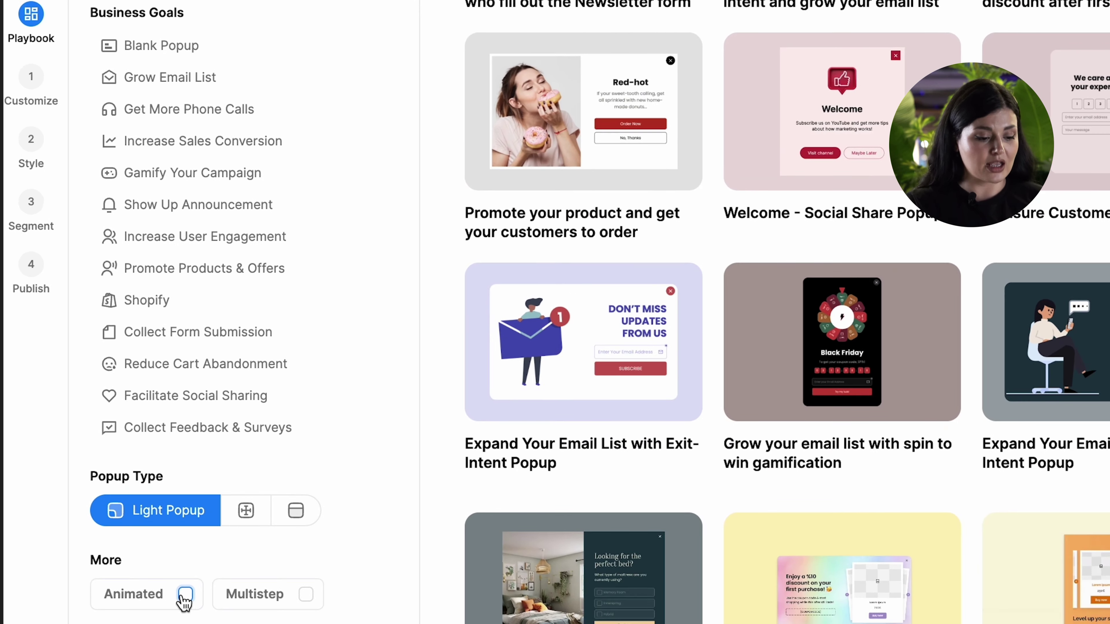
left_click(185, 594)
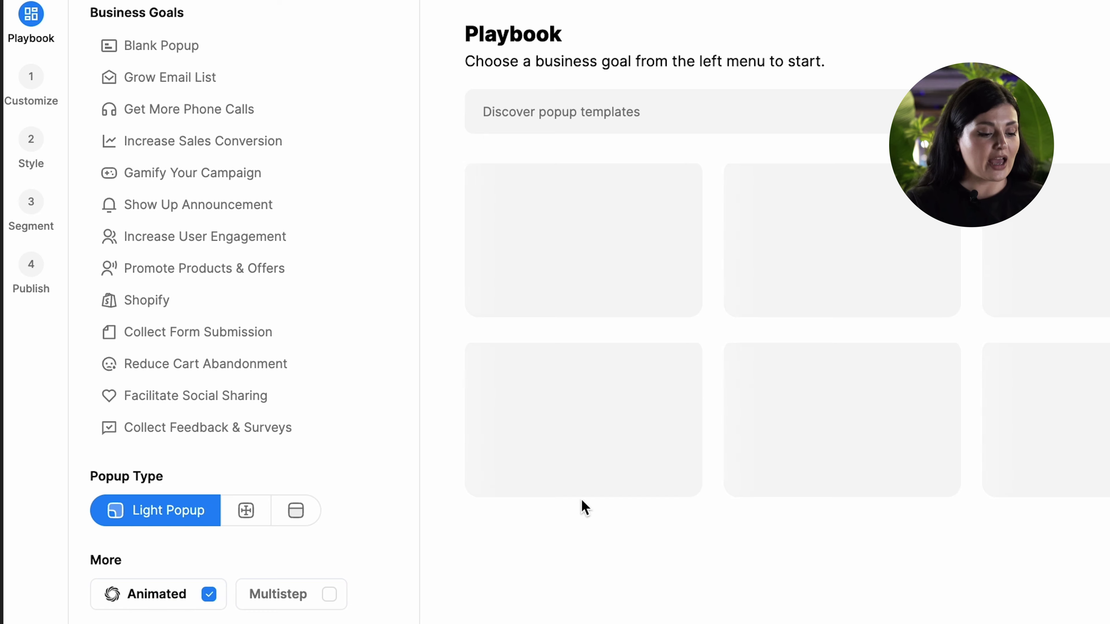
left_click(328, 596)
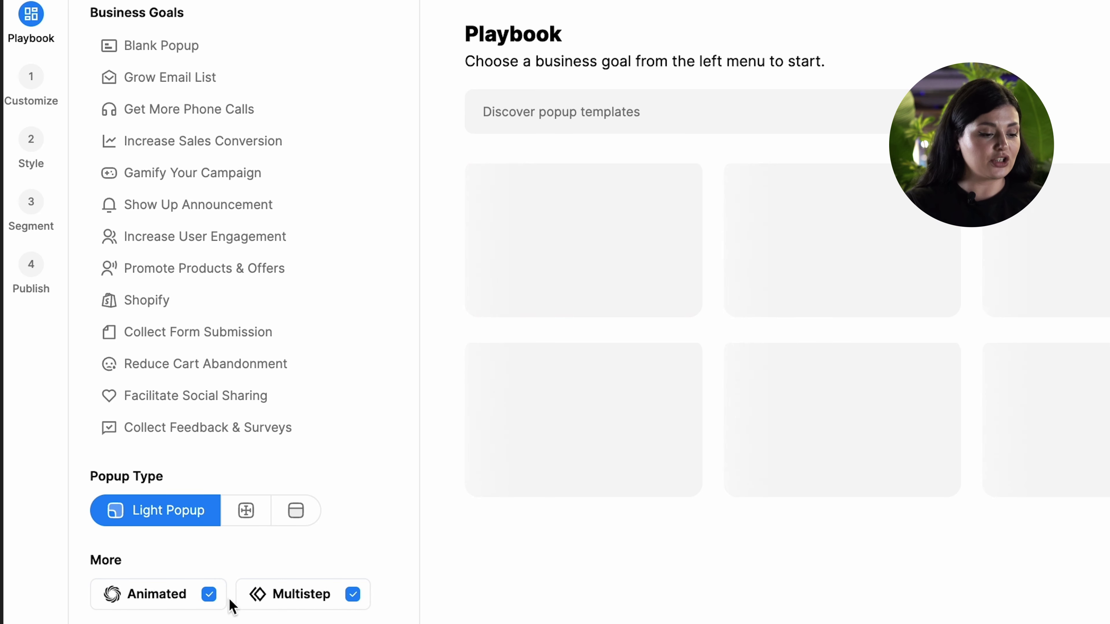
left_click(209, 594)
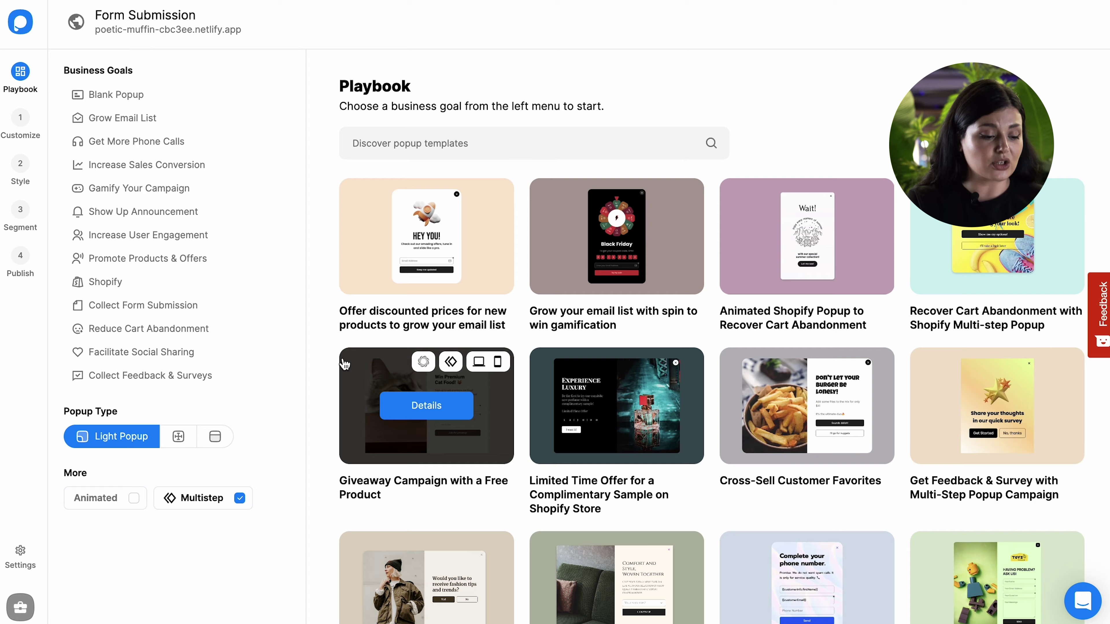
scroll(338, 359, "down", 3)
scroll(337, 359, "down", 2)
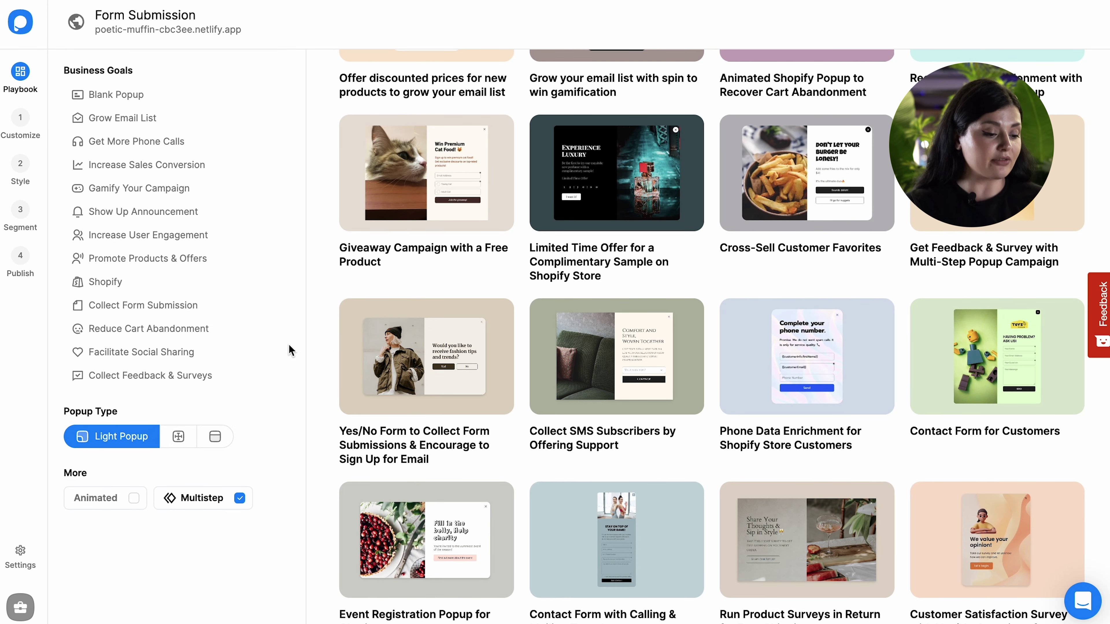
Step: Under Collect Form Submission, select the 'Offer discounted prices' template for the popup
left_click(128, 304)
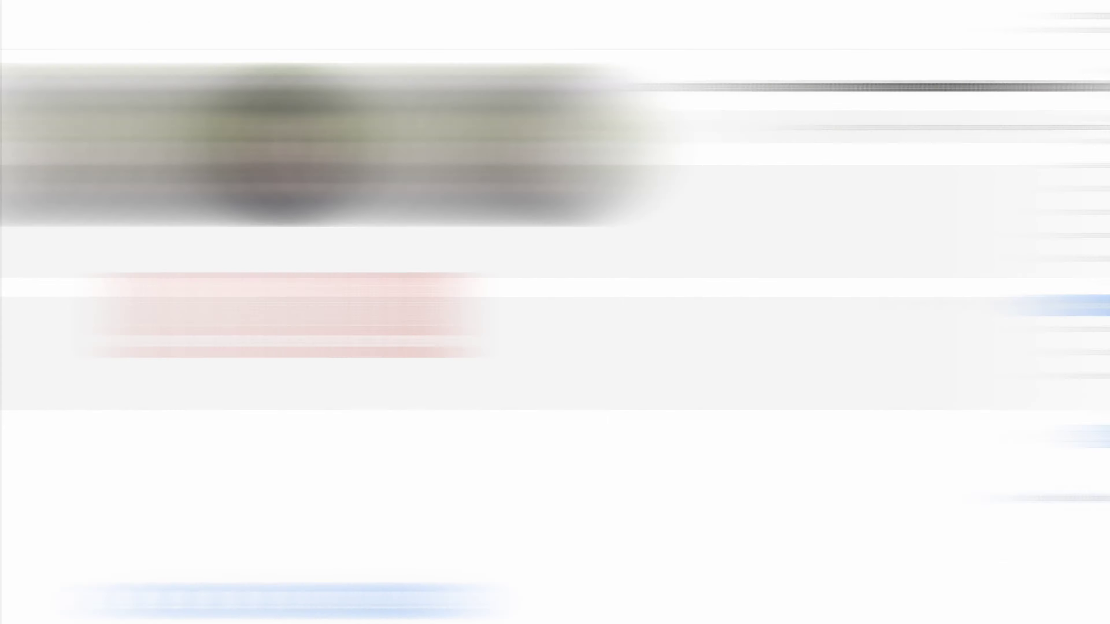
mouse_move(439, 260)
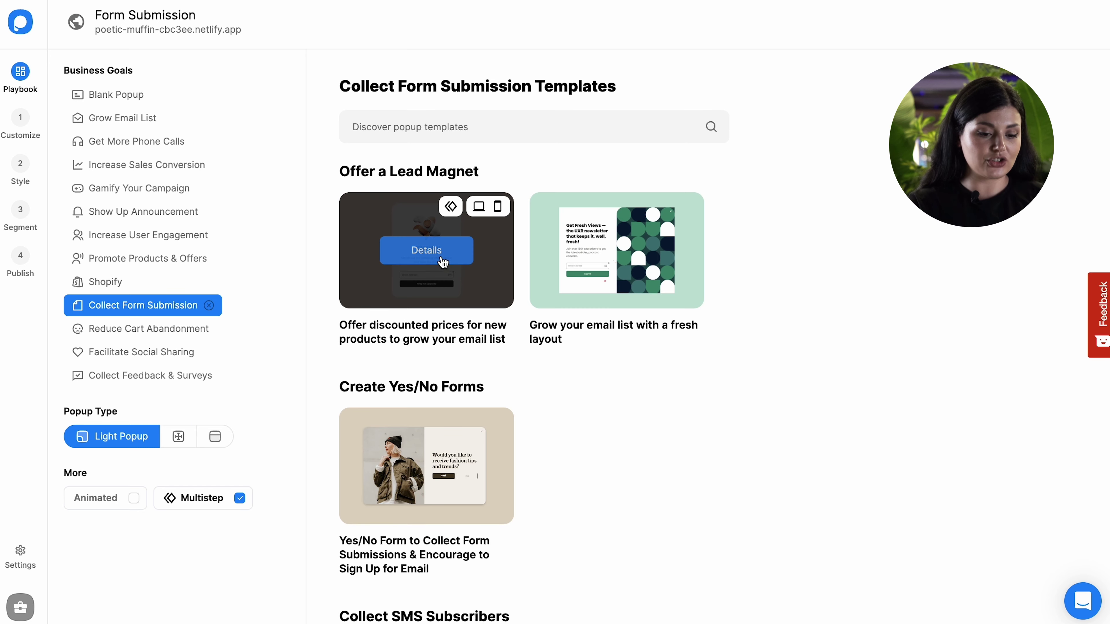
left_click(426, 250)
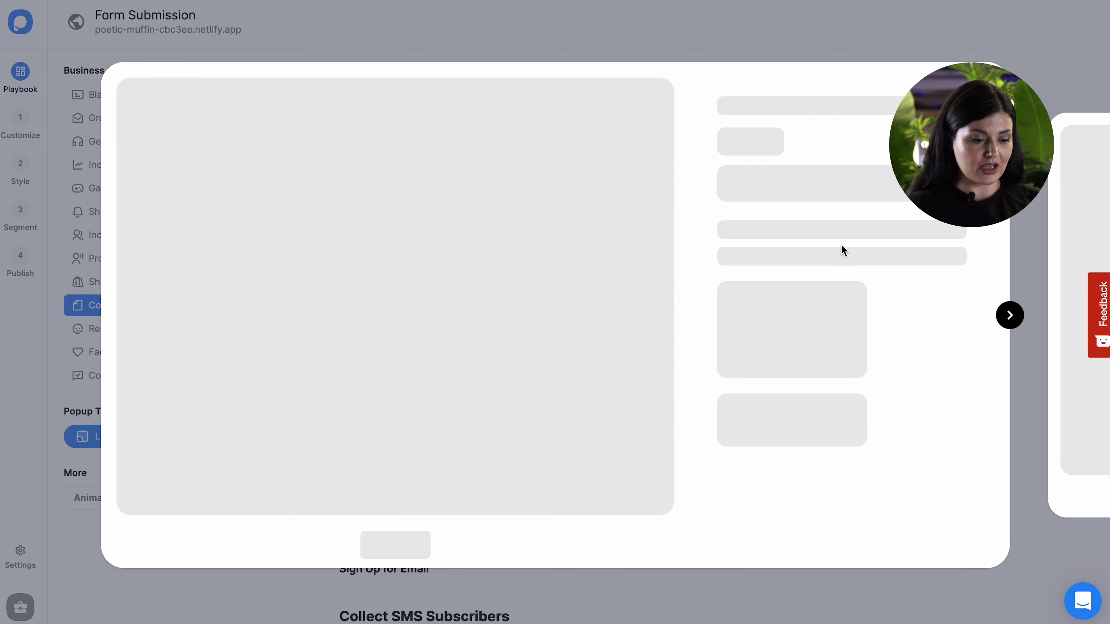
left_click(852, 342)
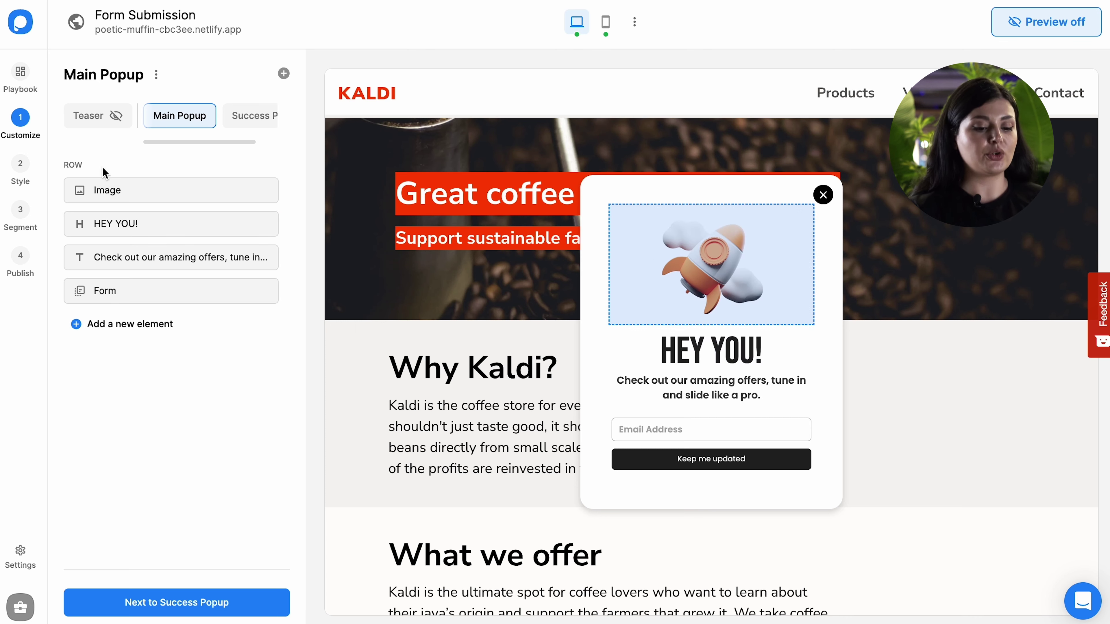
Step: Replace the popup's rocket image with the logo file found by searching 'logo'
left_click(119, 191)
left_click(201, 234)
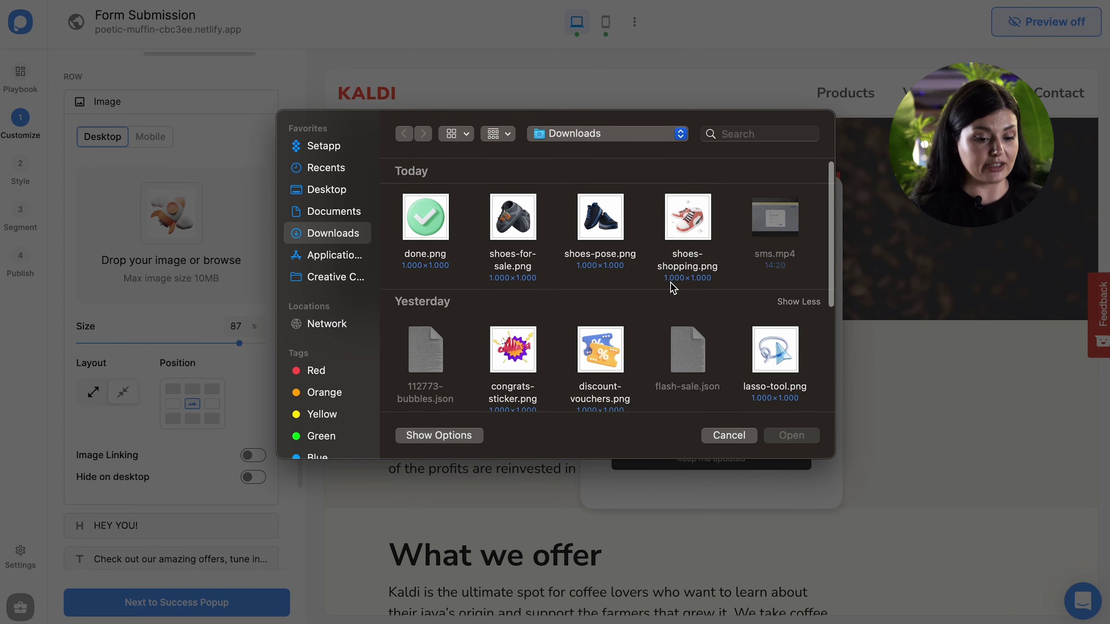
scroll(676, 287, "down", 1)
left_click(767, 134)
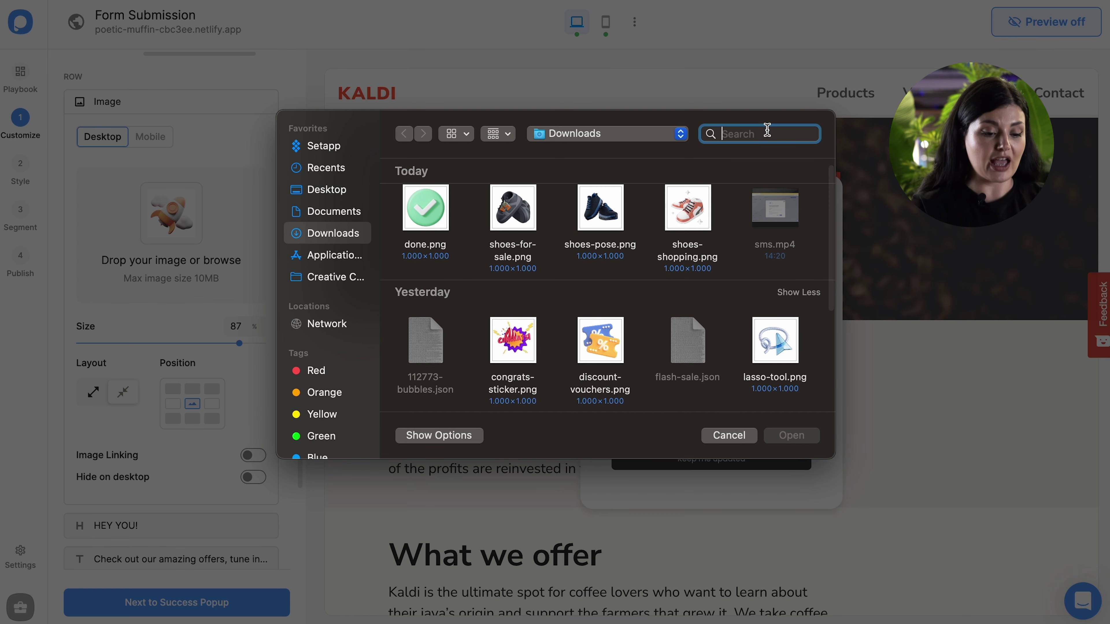
type("logo")
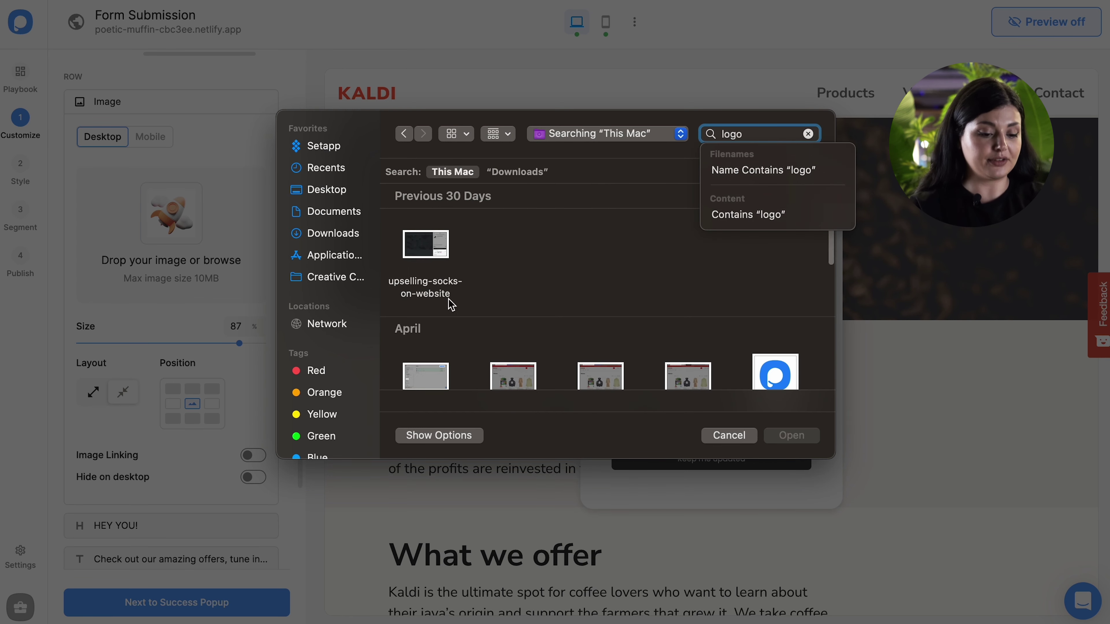
double_click(781, 372)
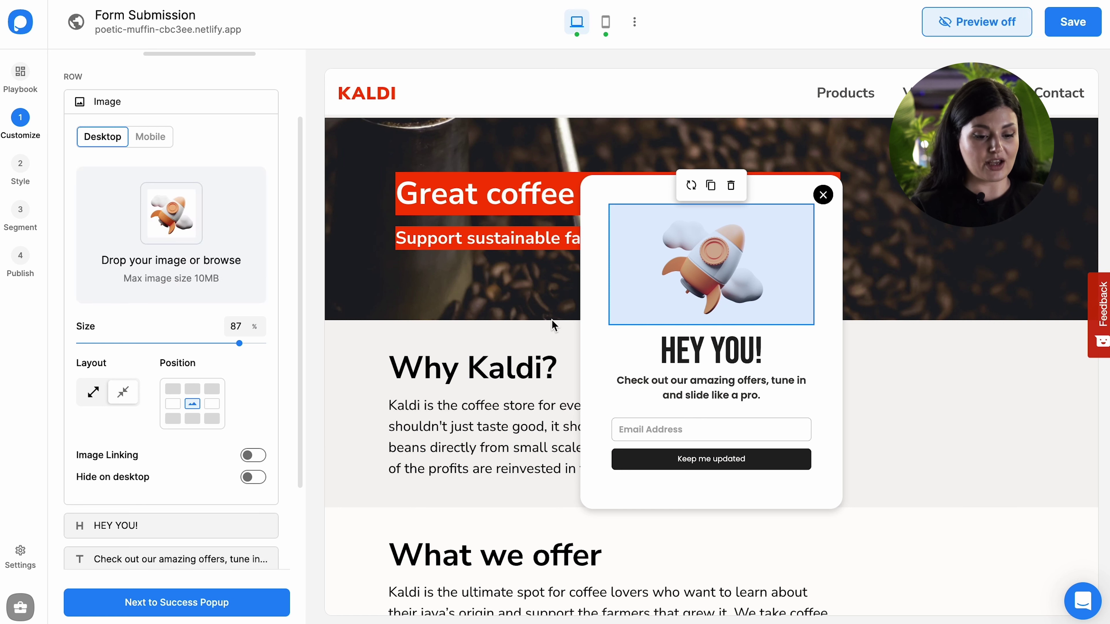
Step: Check the Success Popup's contents, then return to the Main Popup
left_click(444, 301)
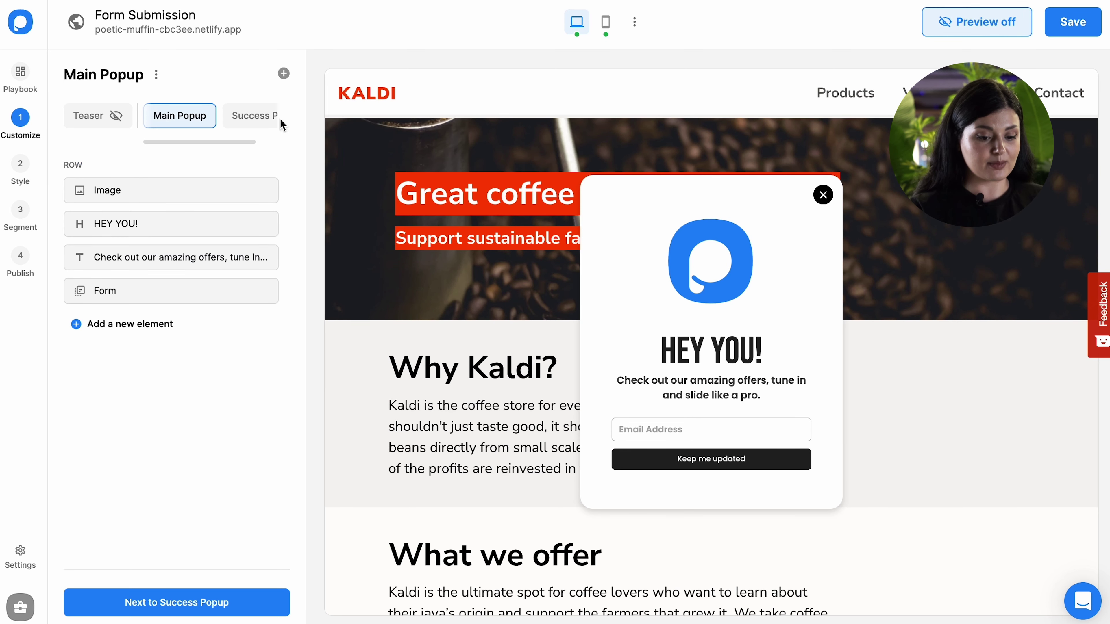
left_click(268, 121)
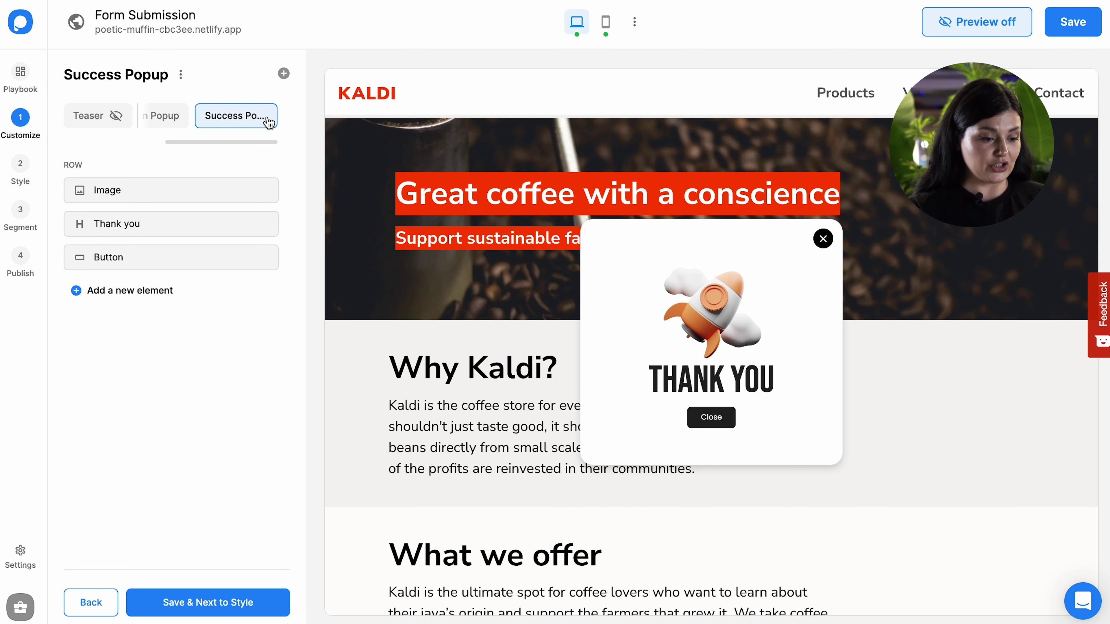
left_click(177, 125)
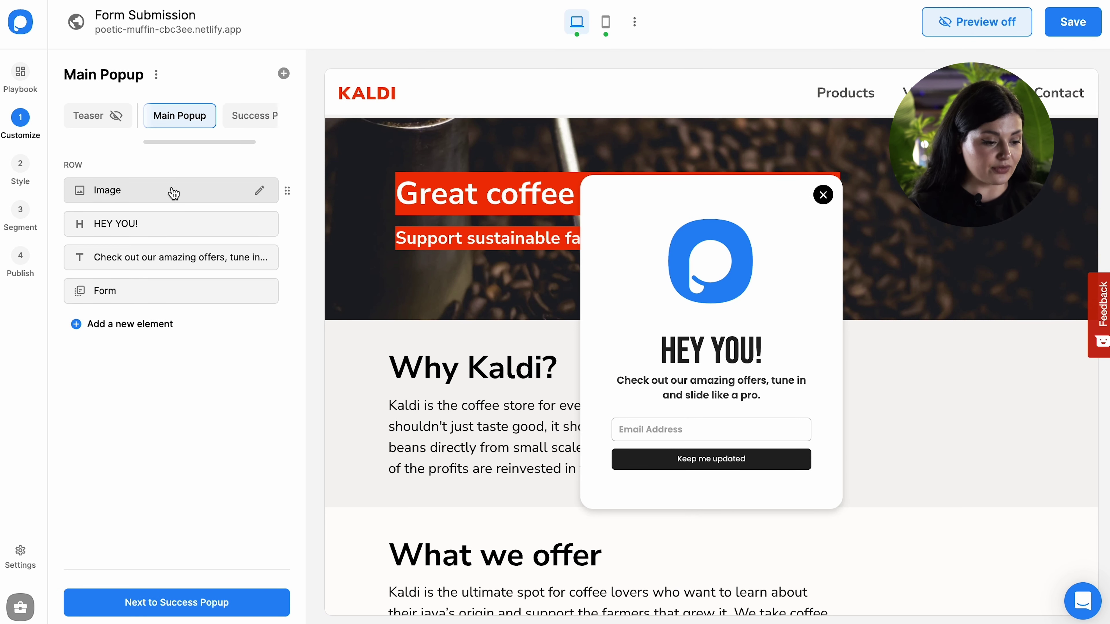
Step: Add a Phone Number input to the form, below the Email Address field
left_click(103, 290)
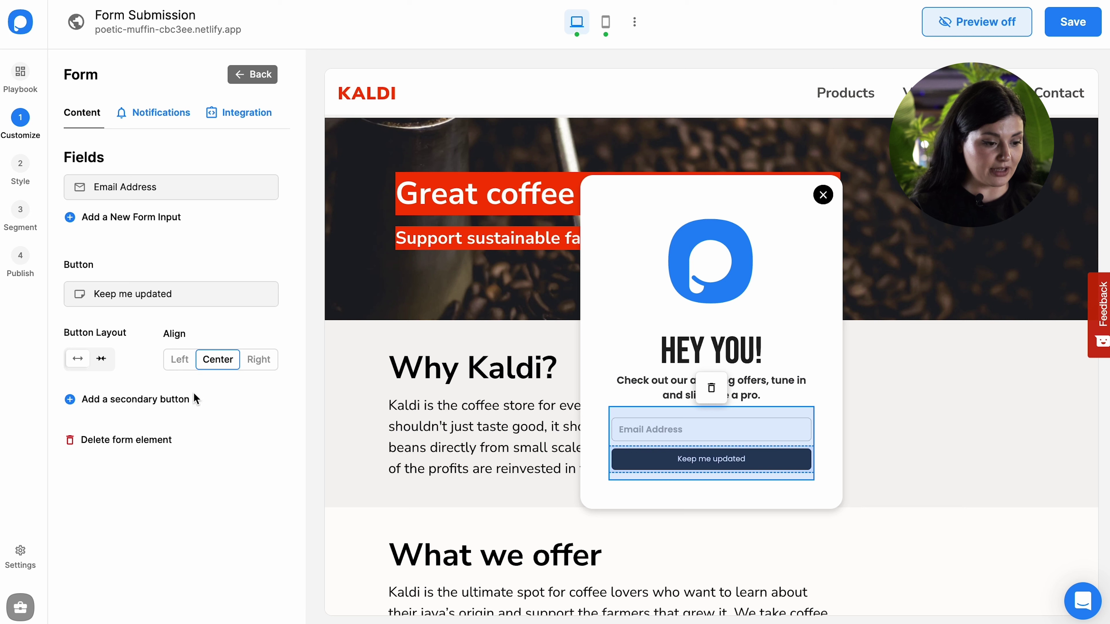
left_click(161, 218)
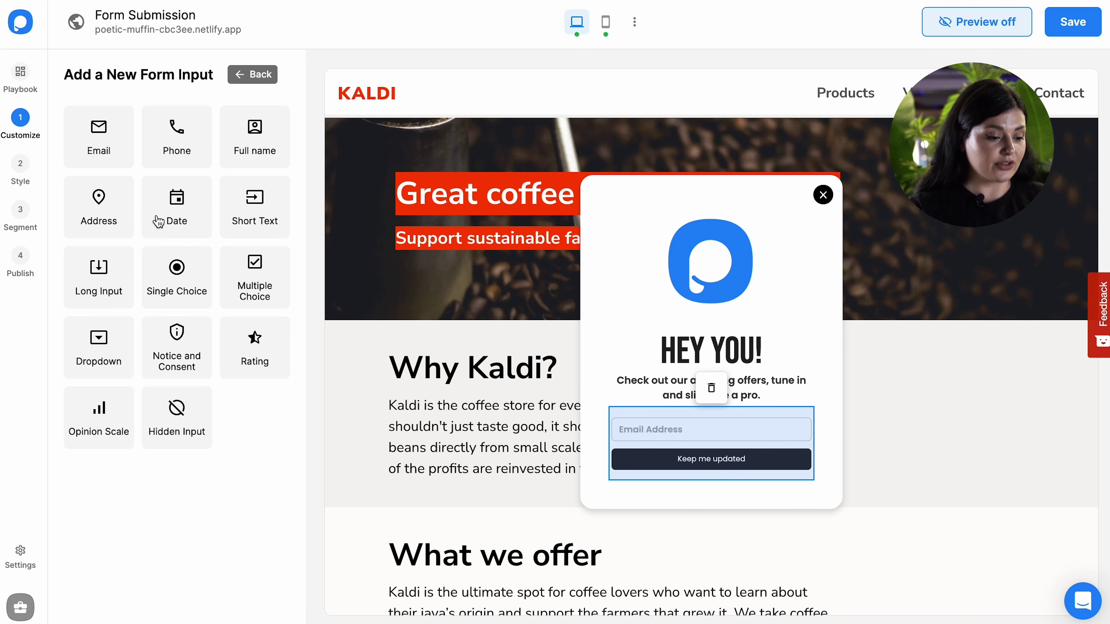
left_click(187, 153)
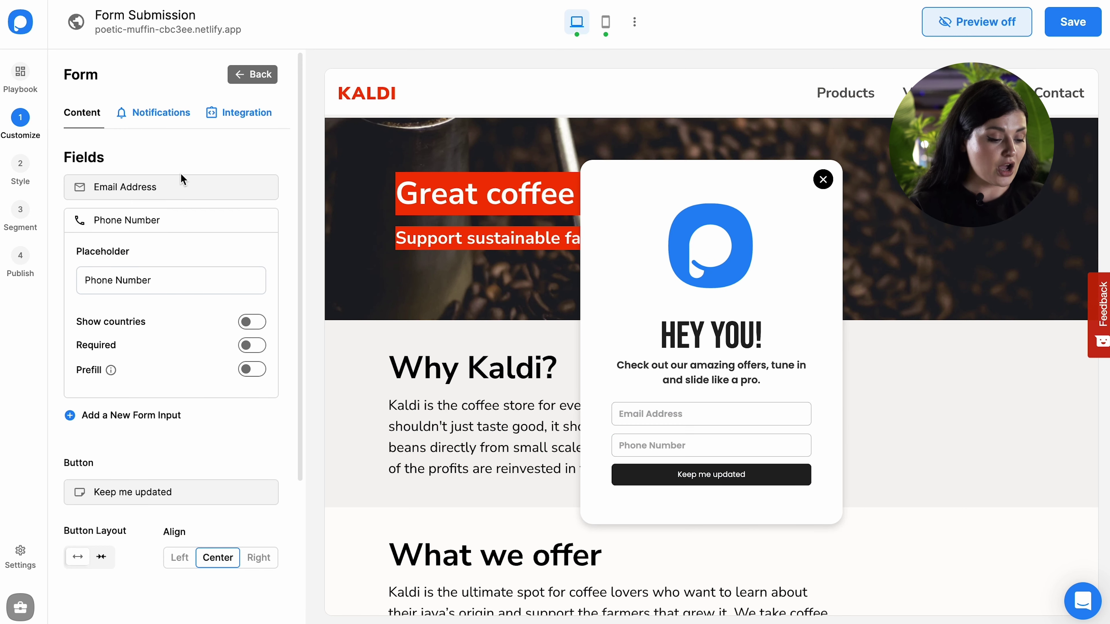
left_click(166, 416)
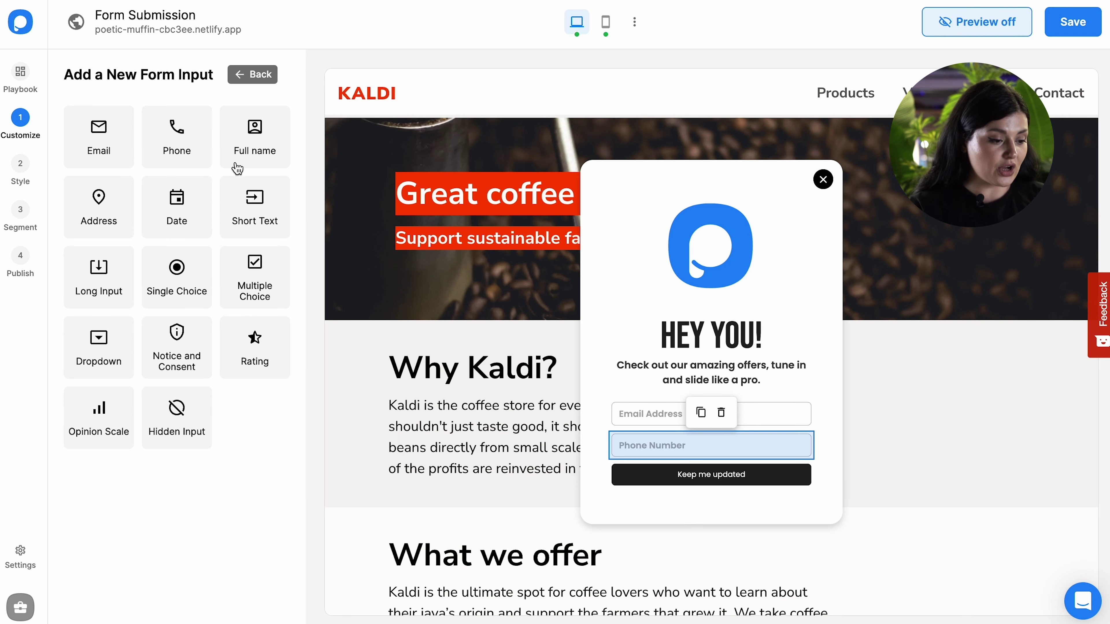
left_click(252, 74)
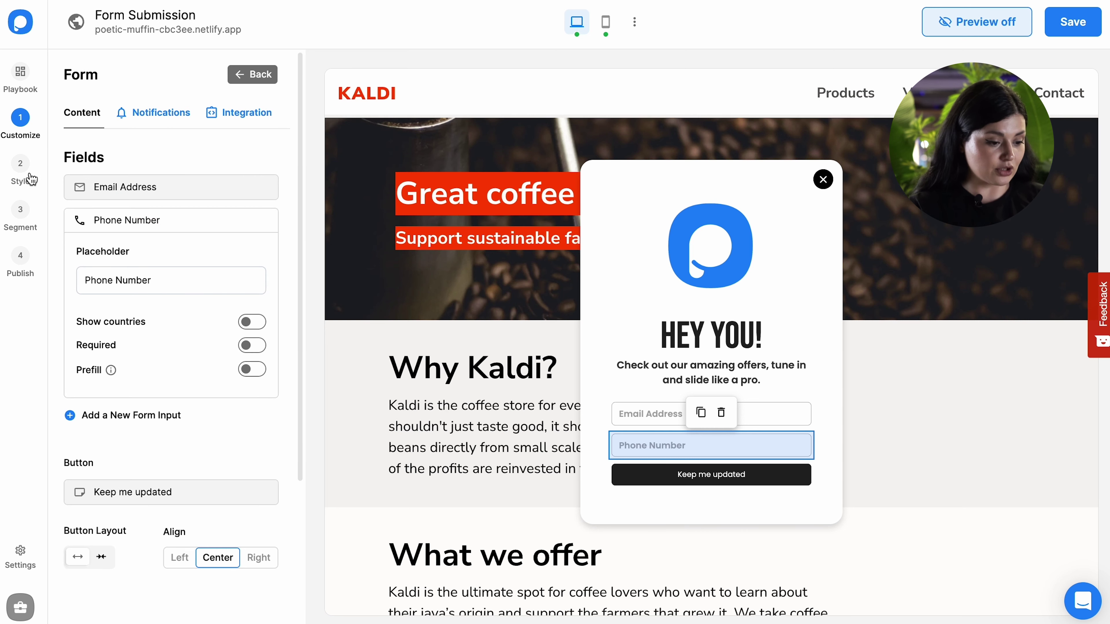
Step: In the Style step's theme list, preview the Neon and Summer themes
left_click(20, 171)
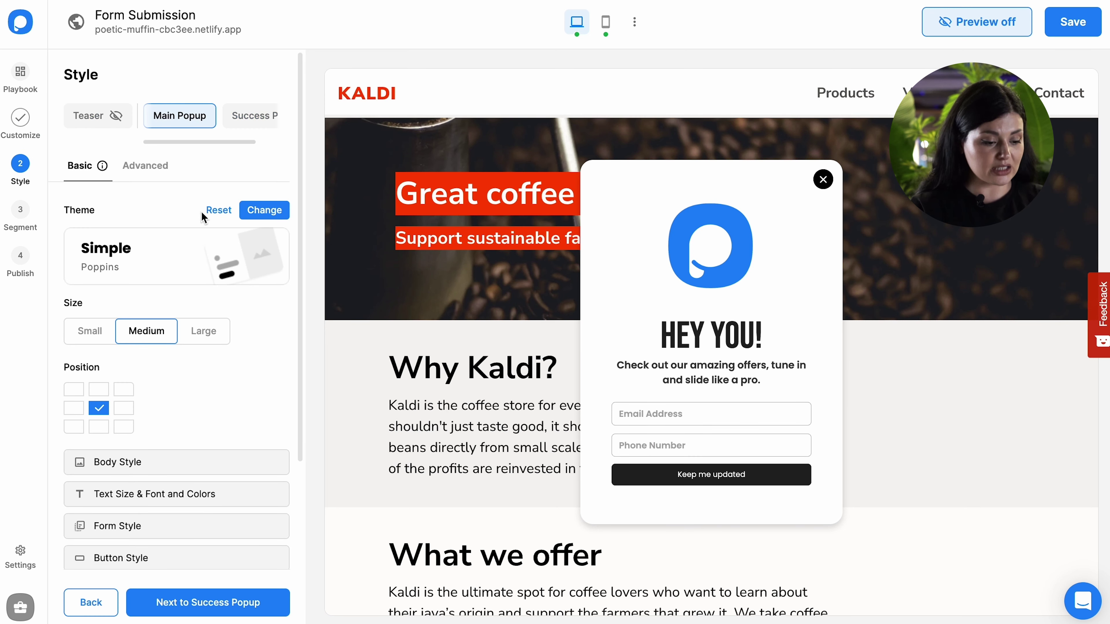
left_click(263, 211)
scroll(177, 415, "down", 5)
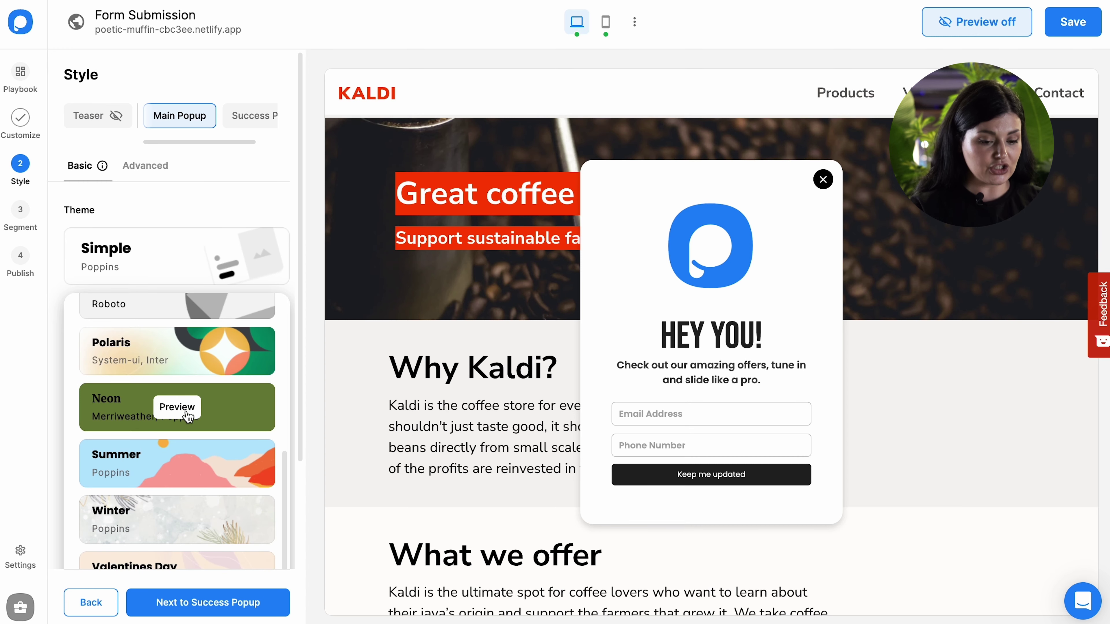
left_click(177, 409)
left_click(200, 472)
scroll(183, 481, "up", 3)
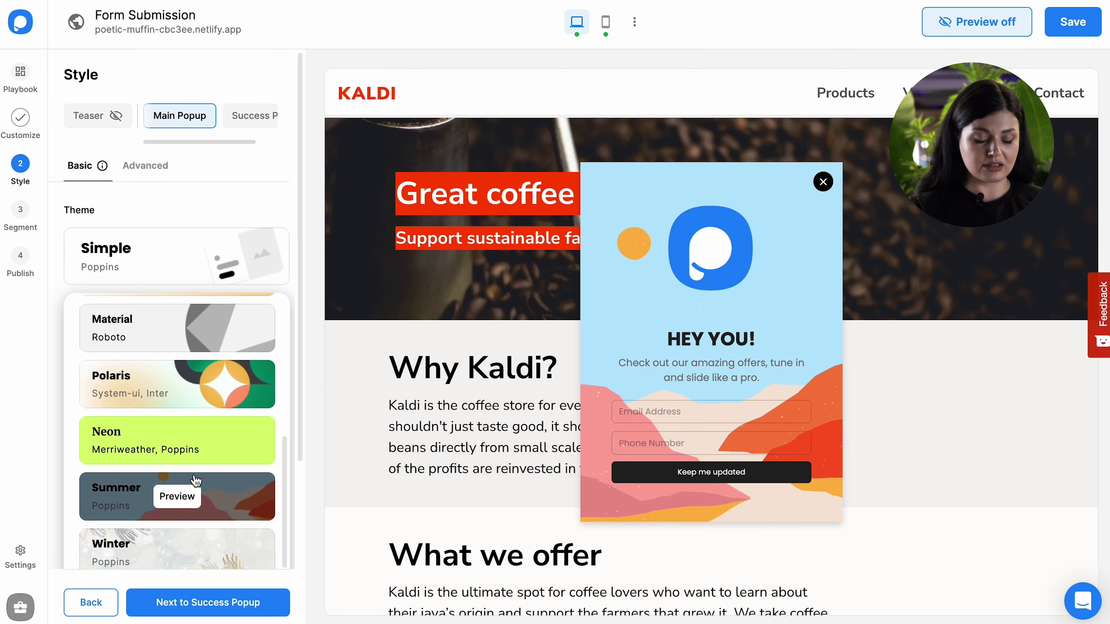
Step: Preview Light Gradient, Dark and Elegant, then keep the Simple theme
left_click(160, 356)
scroll(166, 368, "up", 2)
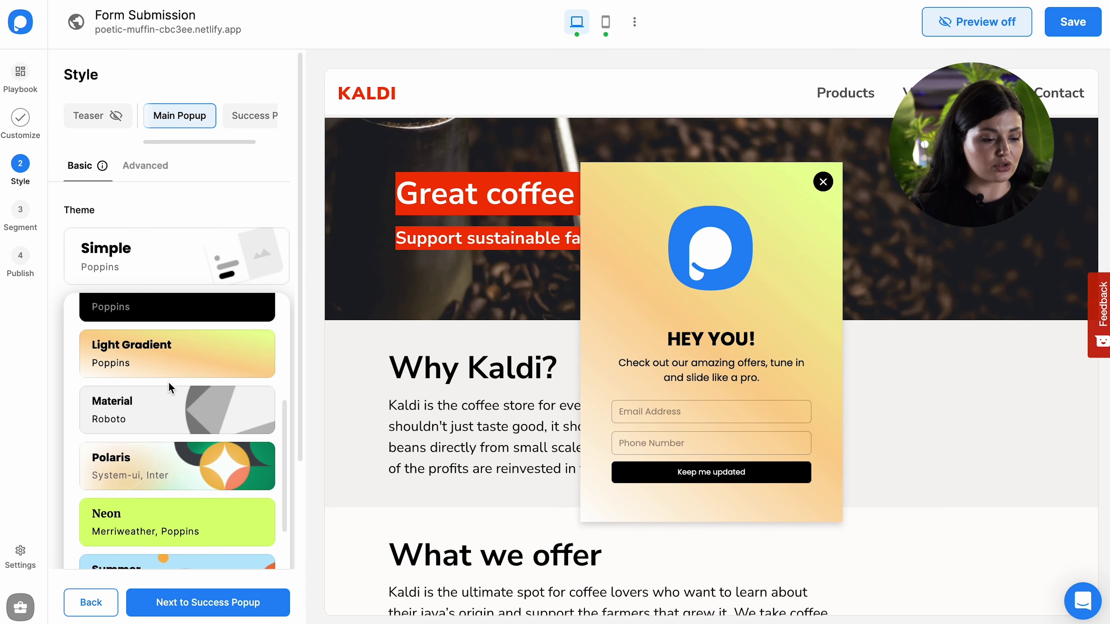
left_click(175, 348)
scroll(175, 350, "up", 3)
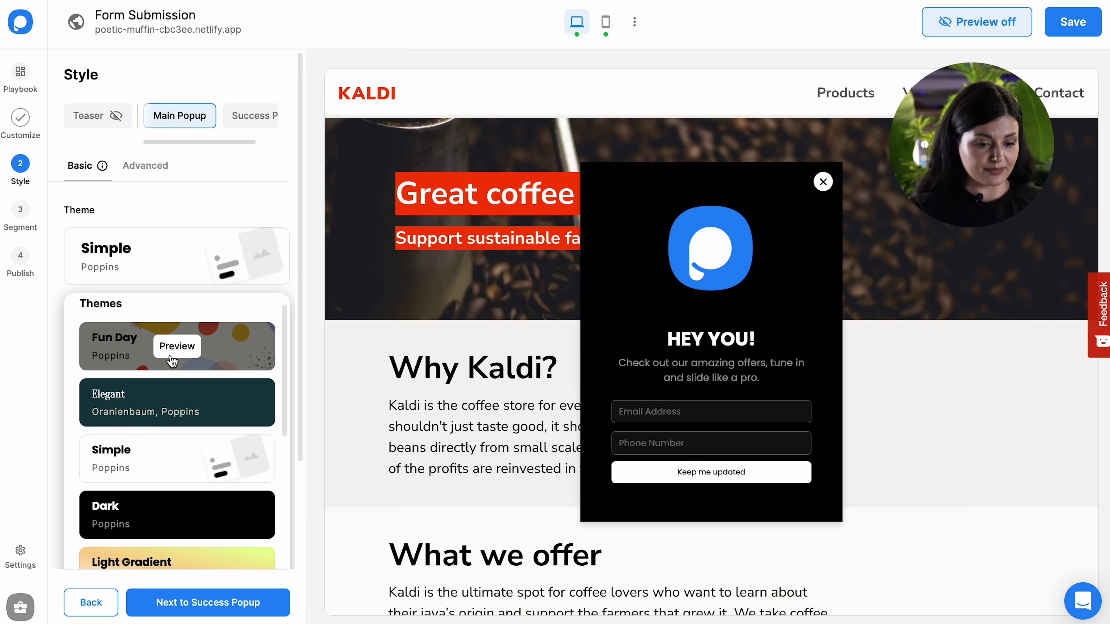
left_click(173, 403)
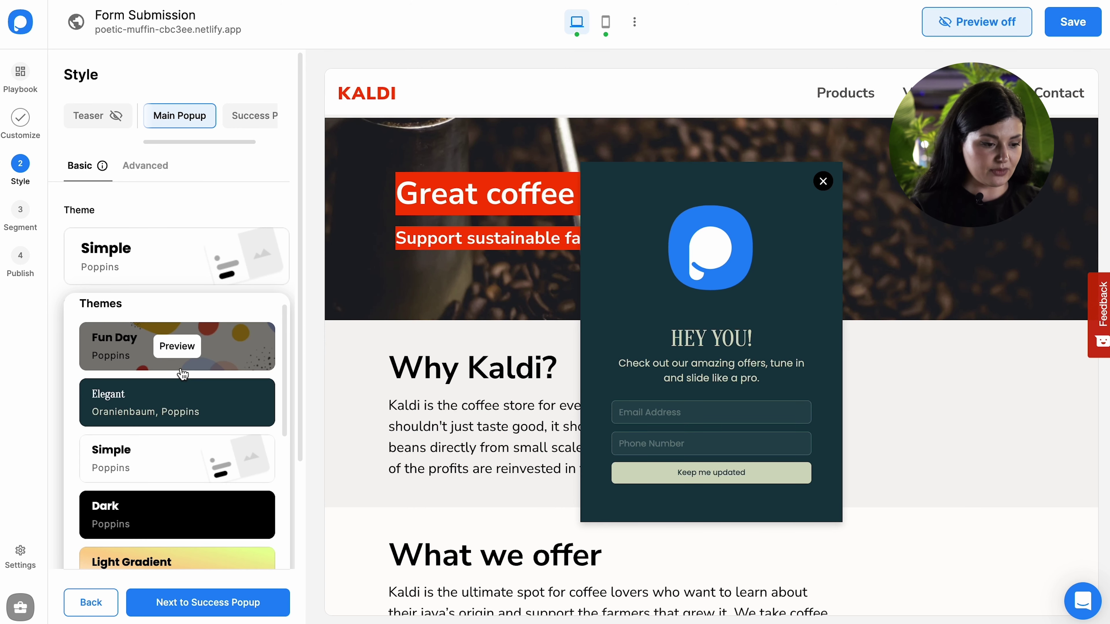
left_click(177, 459)
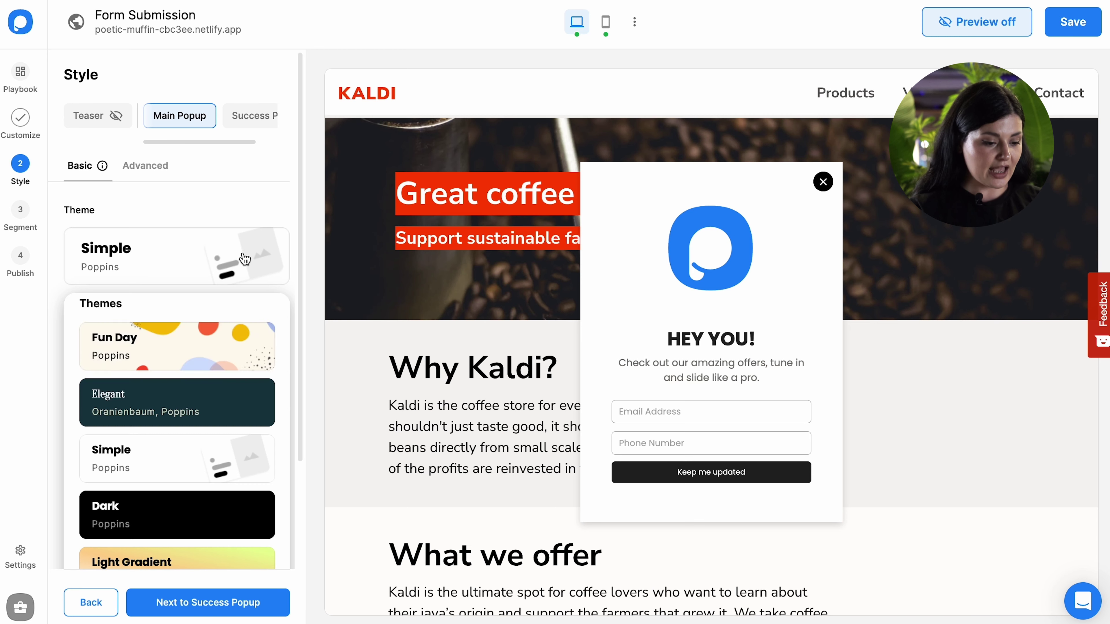
scroll(248, 560, "down", 5)
scroll(236, 528, "down", 3)
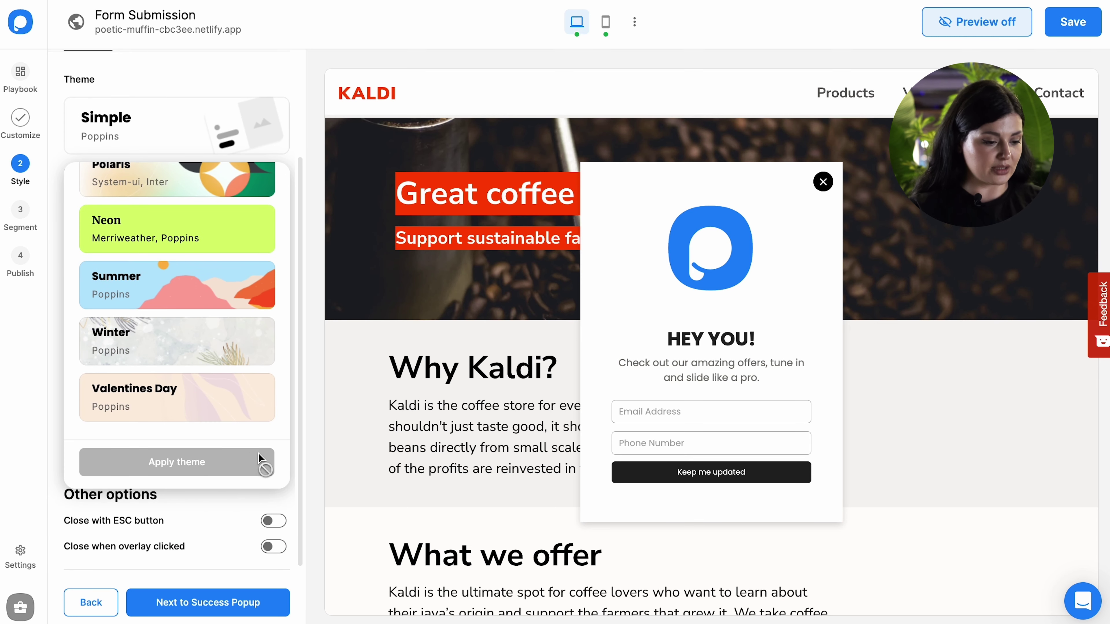
scroll(241, 399, "up", 5)
scroll(241, 399, "up", 3)
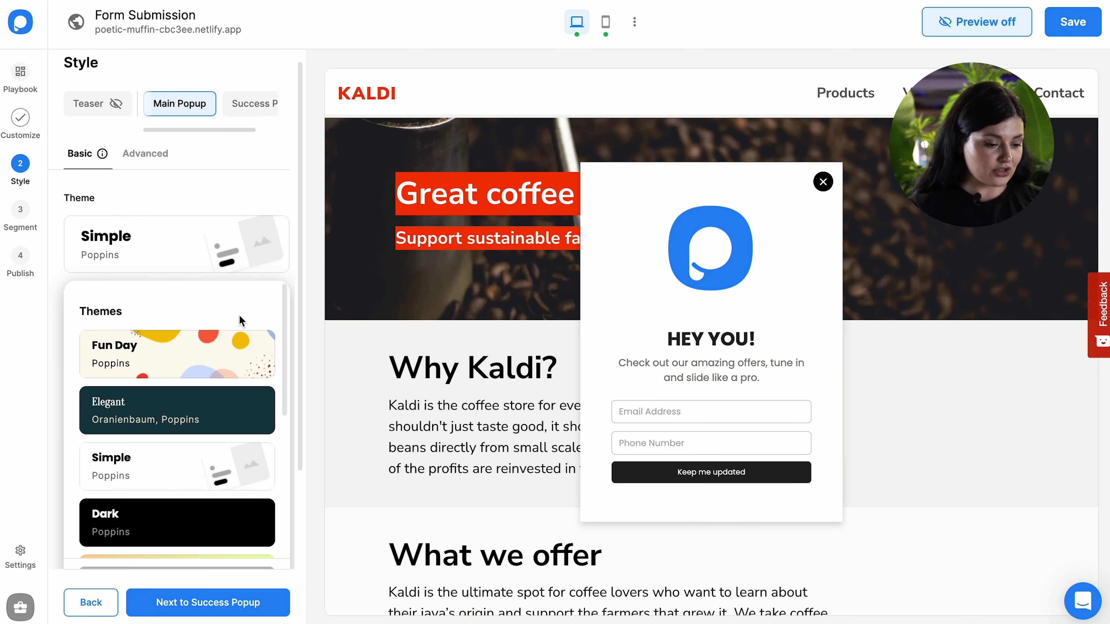
left_click(262, 208)
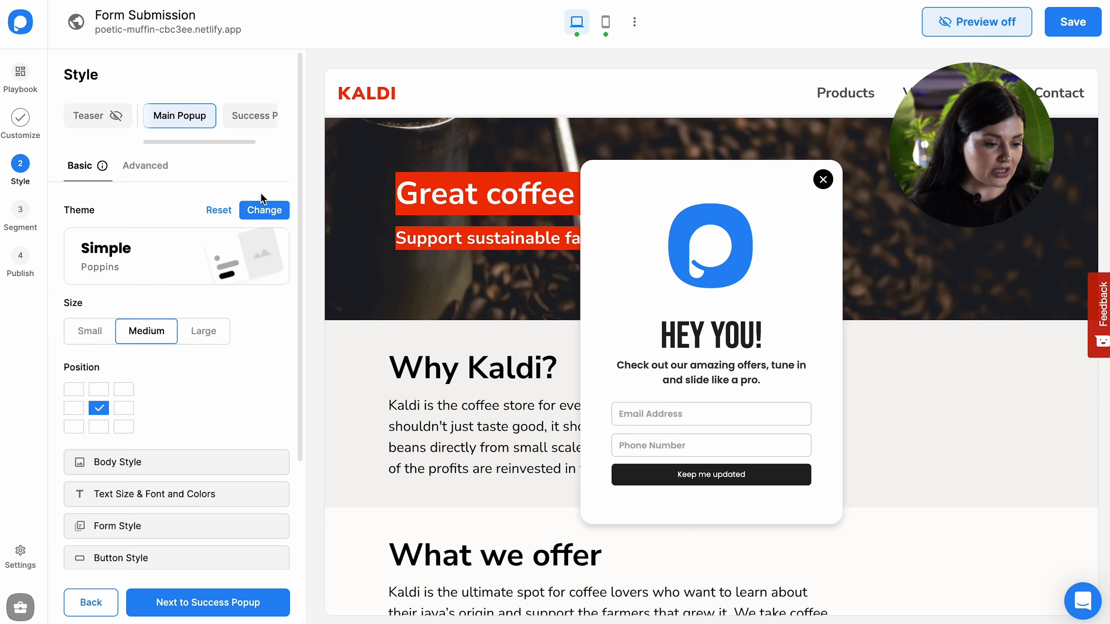
Step: Try Small, Large and bottom-centre layouts, keeping the popup Medium and centred
left_click(106, 337)
left_click(192, 337)
left_click(152, 337)
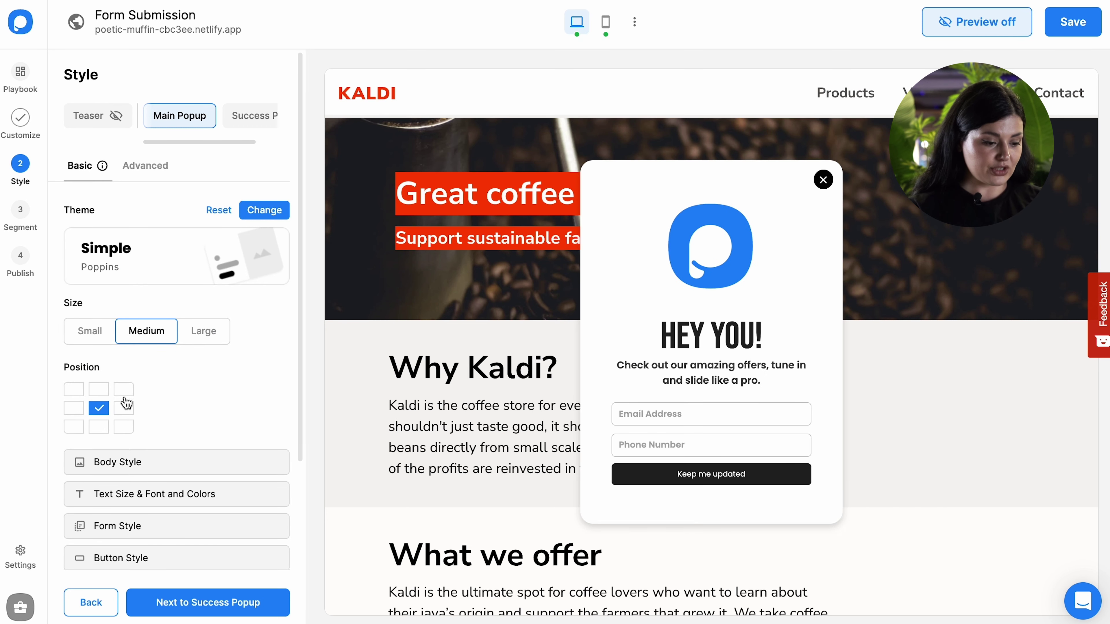
left_click(99, 427)
left_click(99, 408)
Step: Set the popup body background colour to pale pink #FFEDED
scroll(156, 441, "down", 1)
left_click(162, 446)
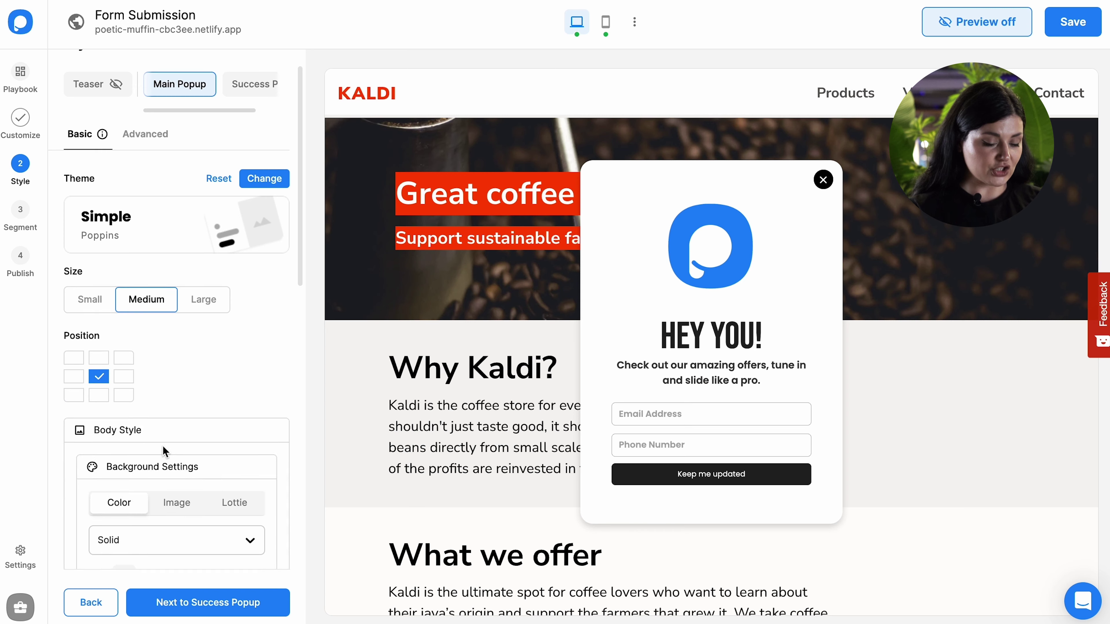
scroll(168, 437, "down", 10)
scroll(175, 393, "up", 4)
left_click(155, 274)
left_click_drag(155, 274, 101, 225)
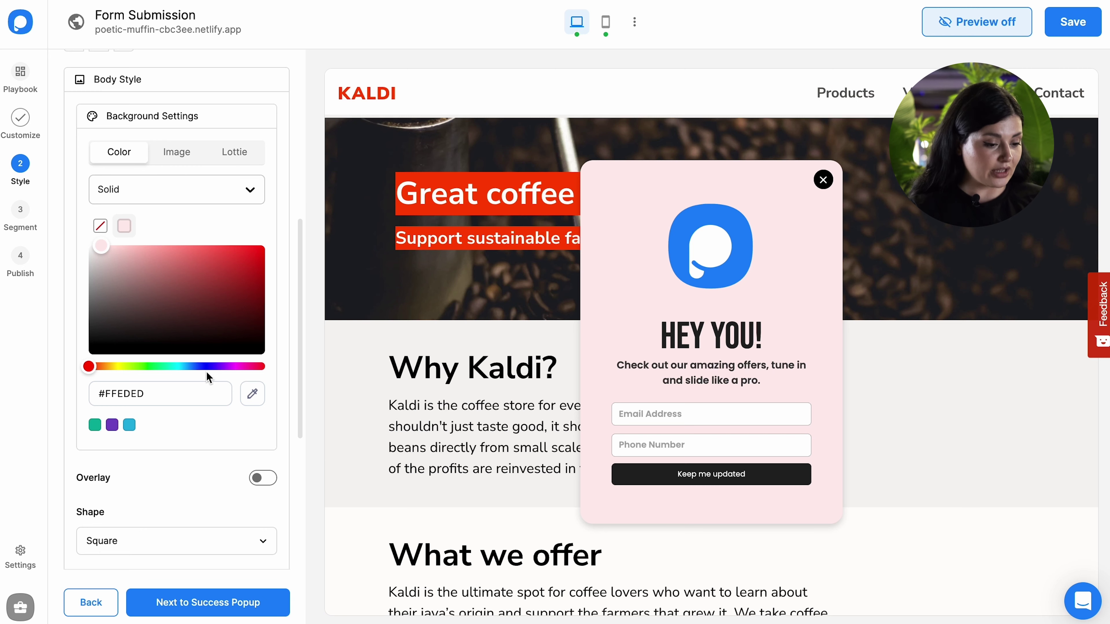
Step: Add a 61% dark overlay, make the shape Rounded, and use the Bounce In opening effect
scroll(207, 378, "down", 4)
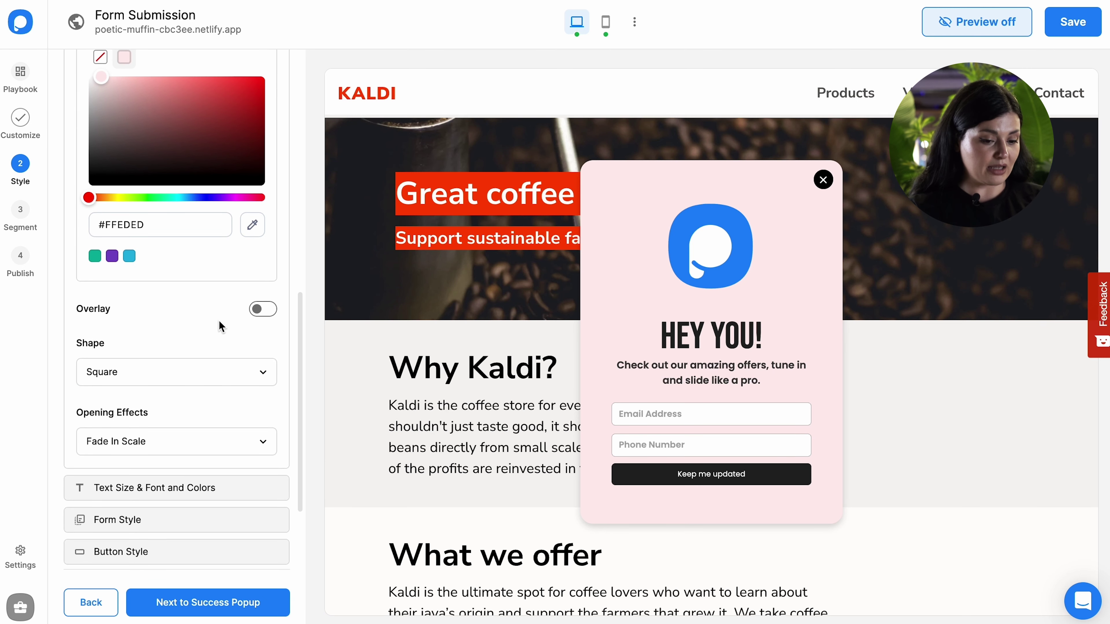
left_click(263, 309)
left_click_drag(198, 352, 222, 353)
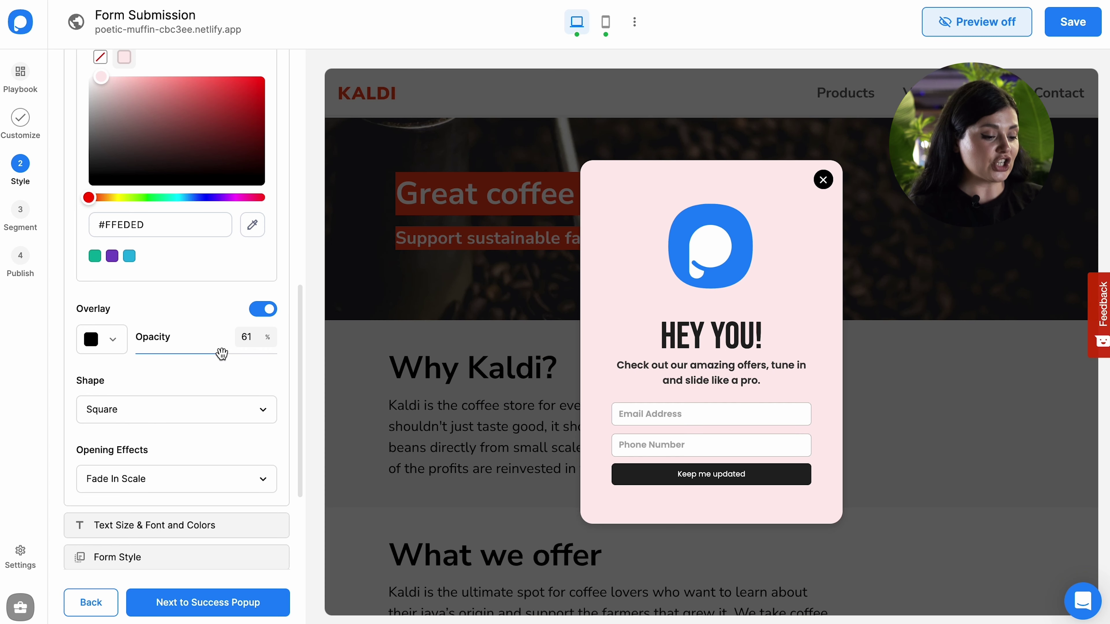
left_click(182, 411)
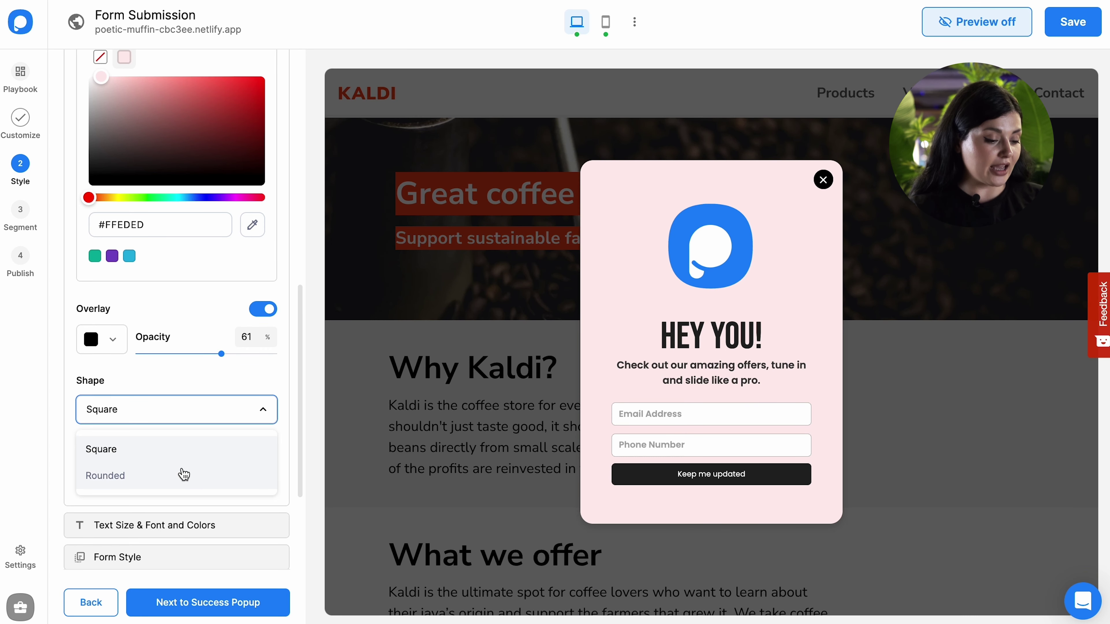
left_click(181, 473)
scroll(181, 472, "down", 1)
left_click(183, 454)
scroll(183, 464, "down", 3)
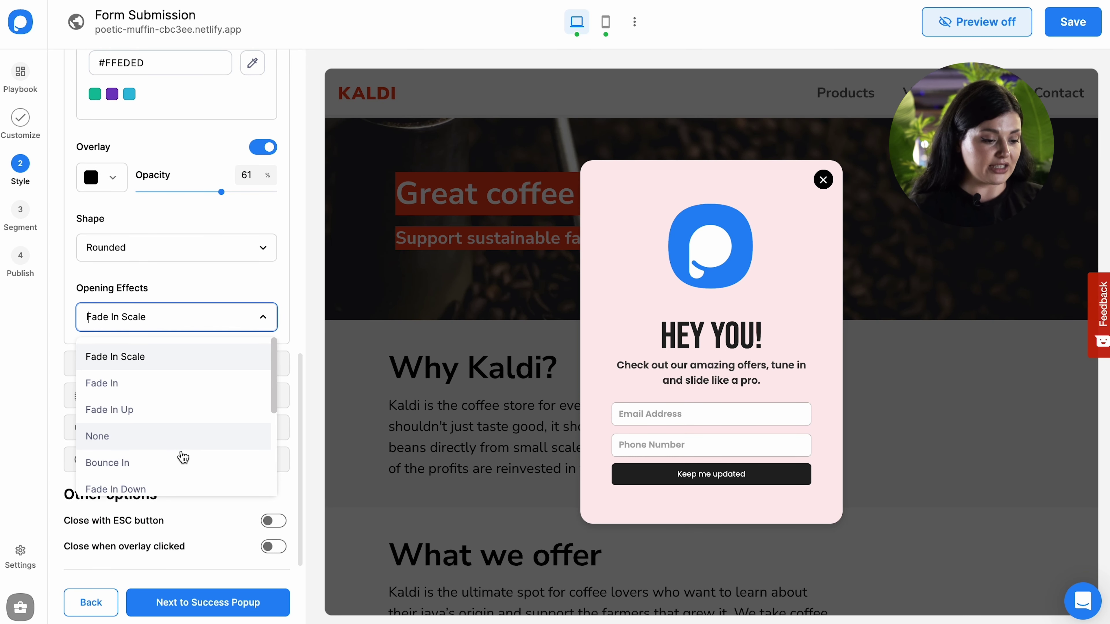
left_click(182, 459)
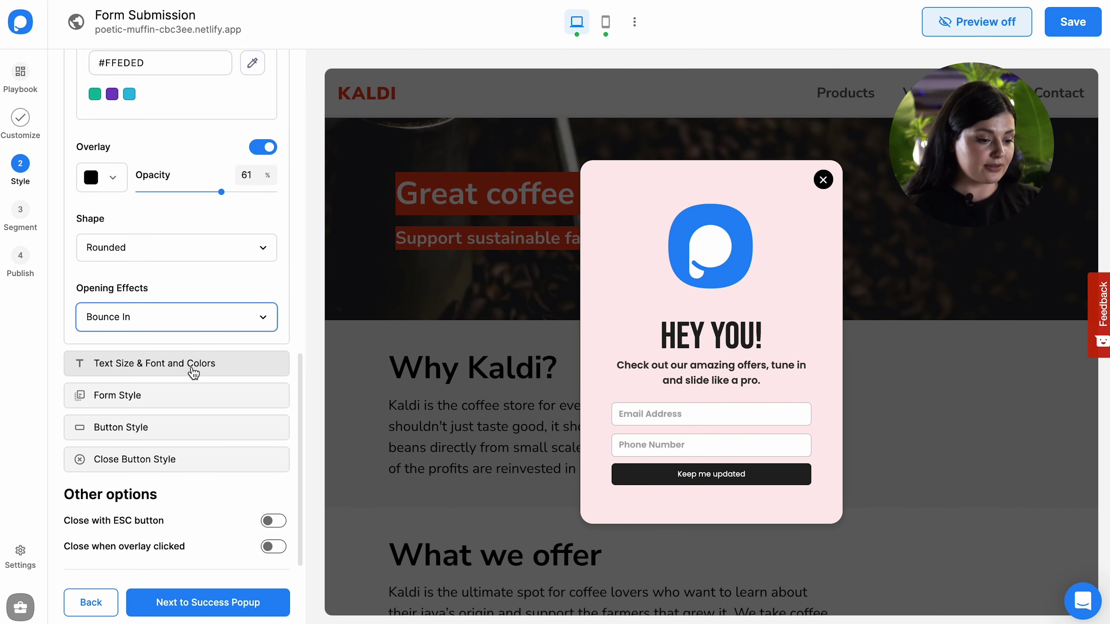
Step: Set heading and body fonts to Inter and shrink the heading to 56 px
left_click(193, 373)
left_click(139, 221)
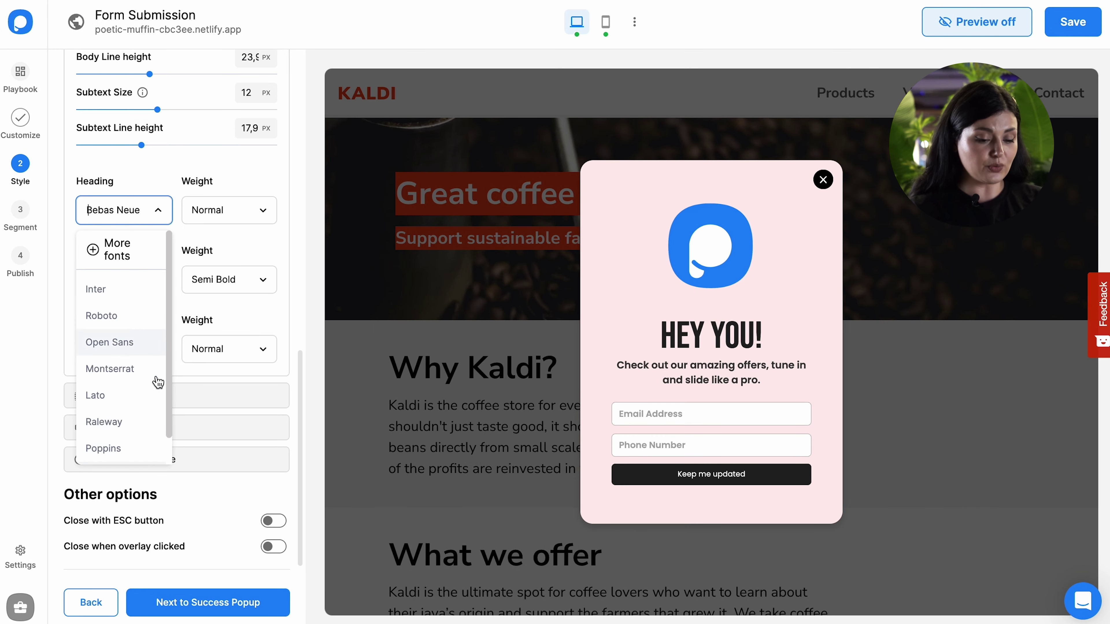
scroll(145, 426, "down", 1)
left_click(138, 426)
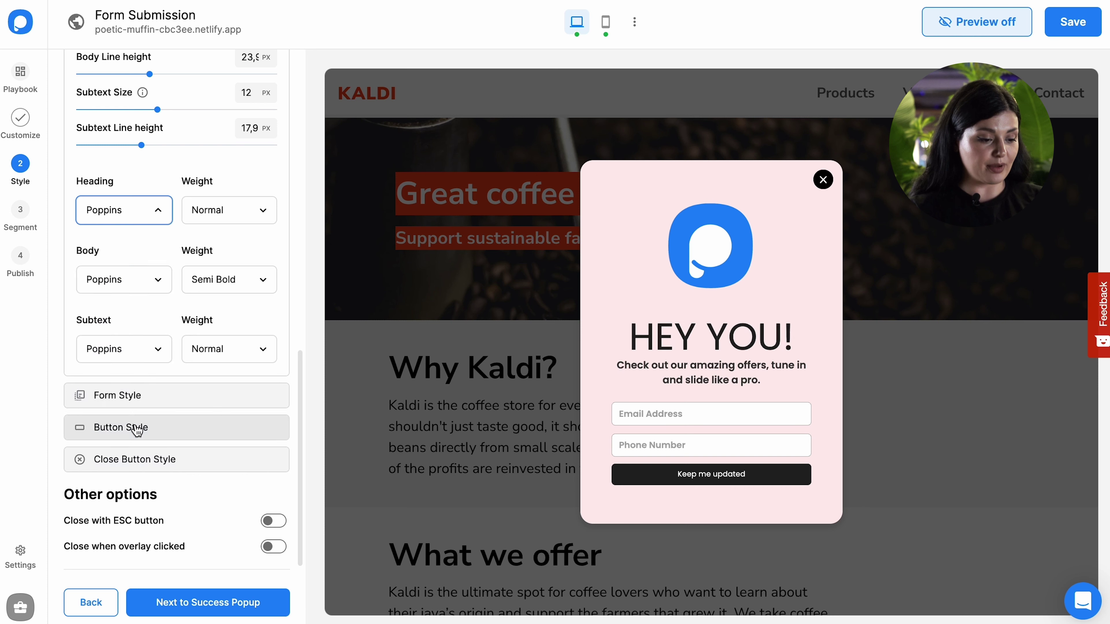
left_click(126, 281)
left_click(131, 360)
scroll(131, 370, "up", 1)
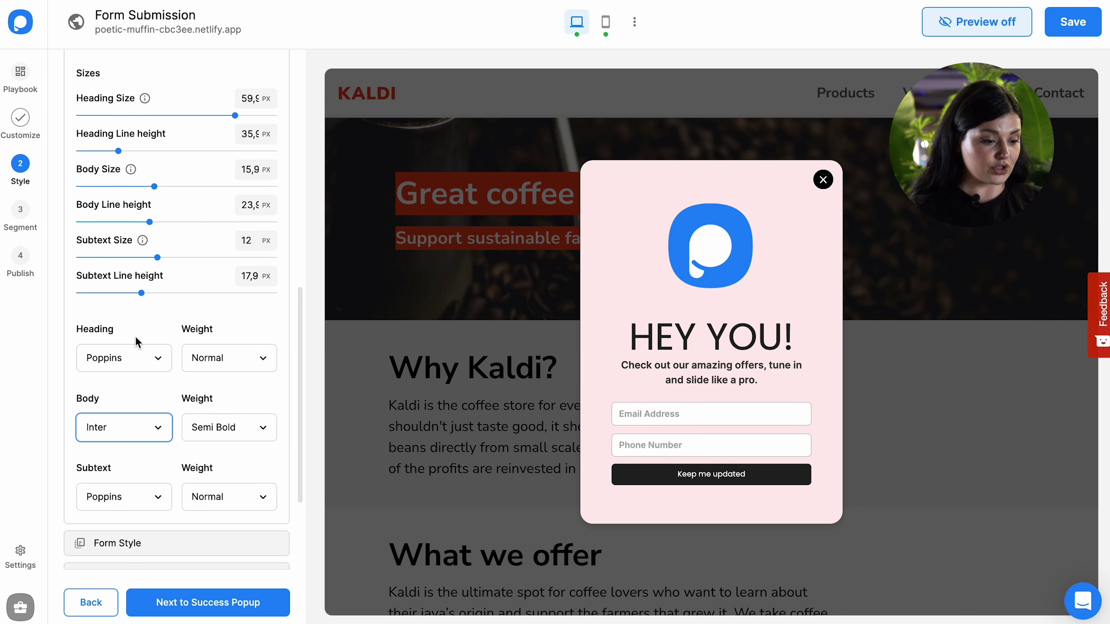
left_click(131, 357)
left_click(126, 435)
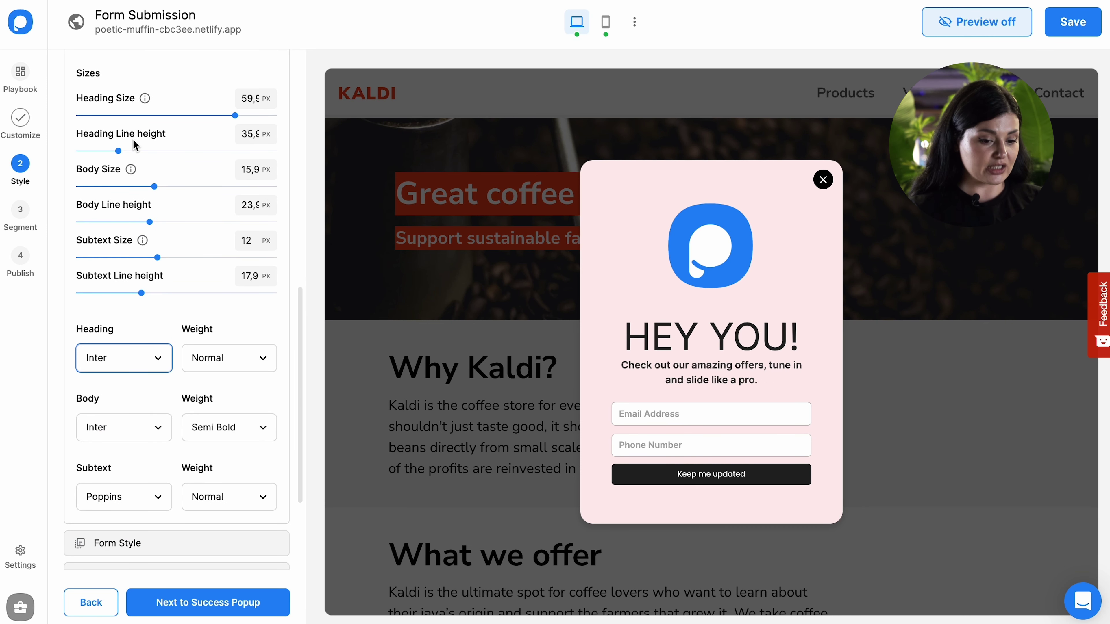
left_click_drag(233, 115, 226, 112)
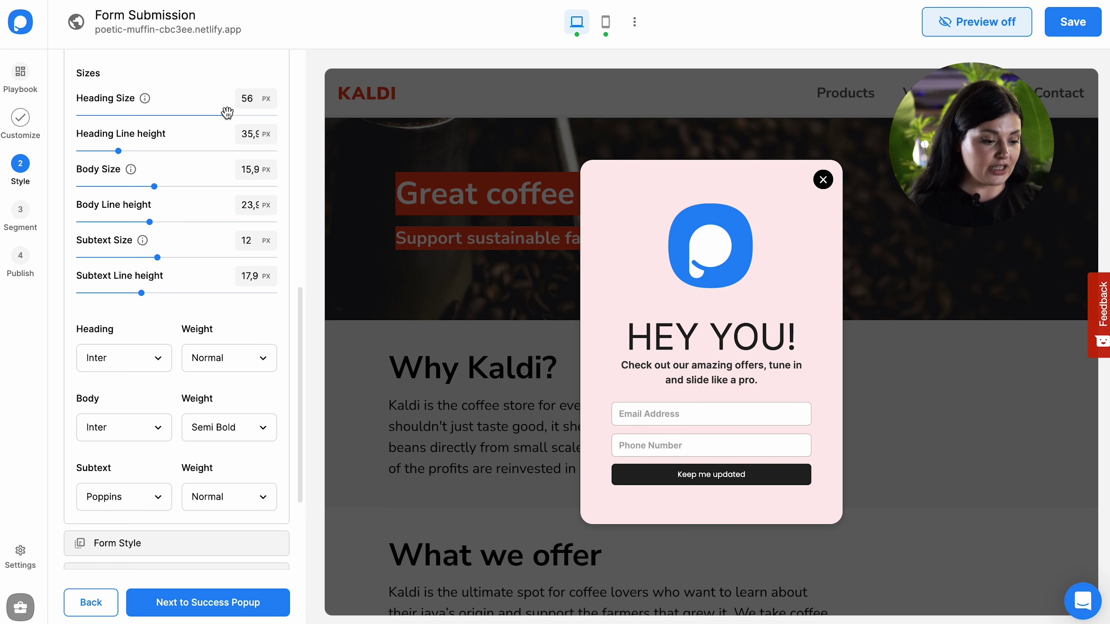
Step: Give the form fields the Circle shape with a white #FFFFFF background fill
scroll(215, 391, "down", 2)
left_click(199, 398)
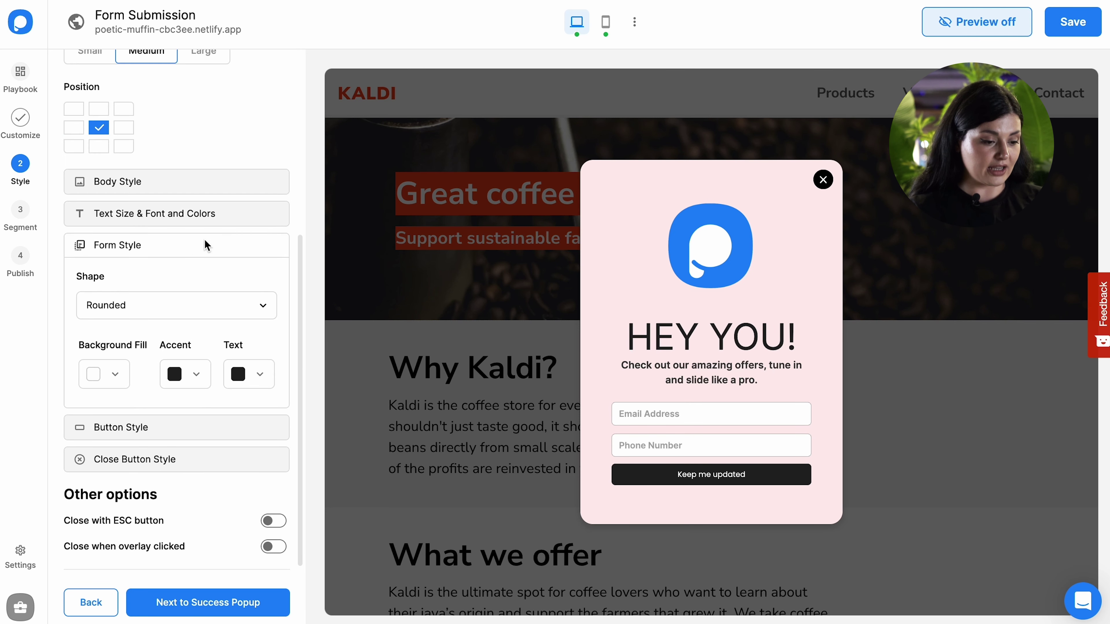
left_click(137, 316)
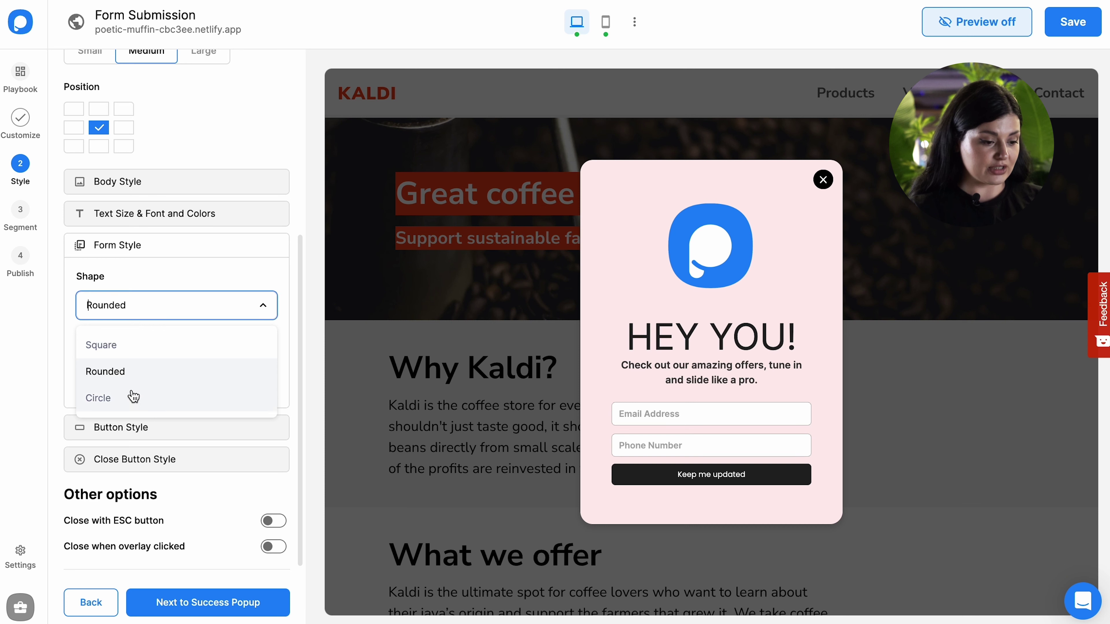
left_click(134, 395)
left_click(125, 388)
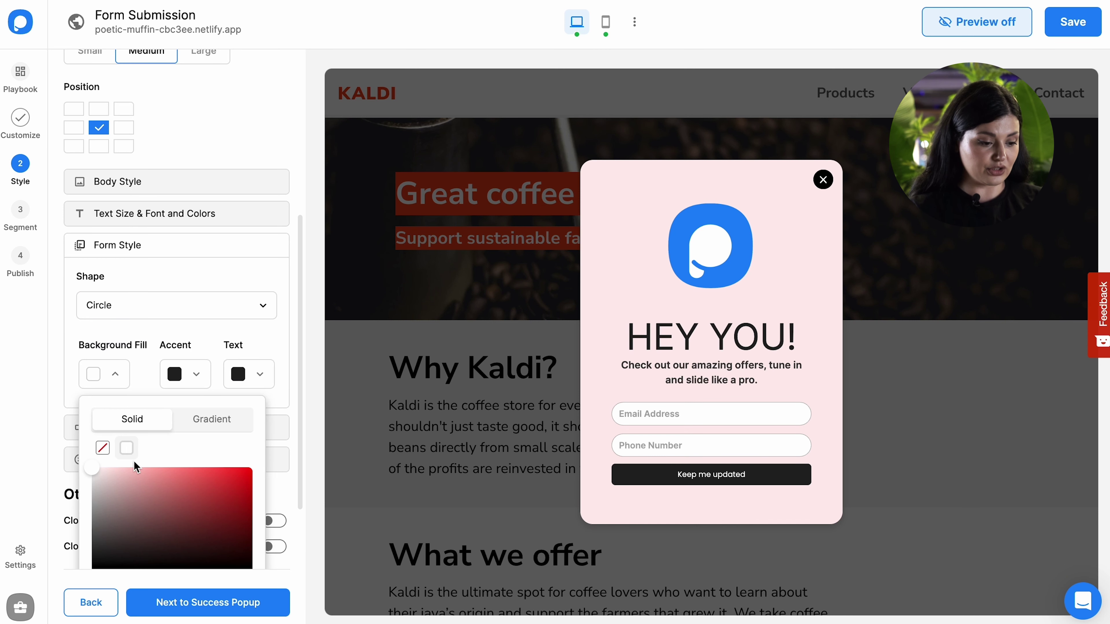
left_click_drag(170, 474, 118, 467)
scroll(186, 507, "down", 2)
left_click(232, 519)
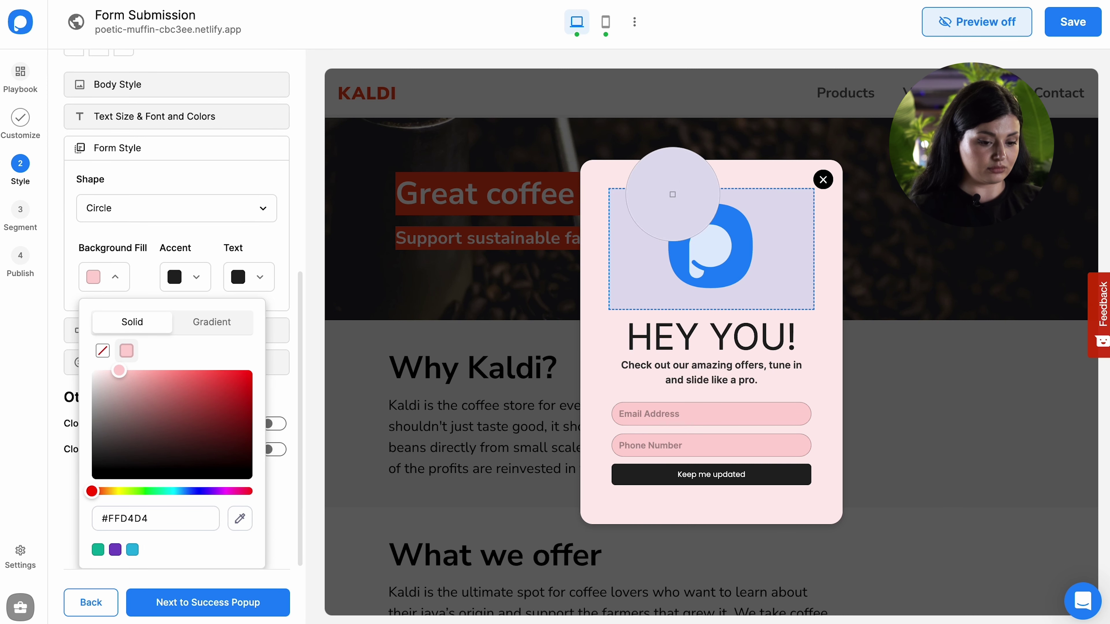
left_click(682, 219)
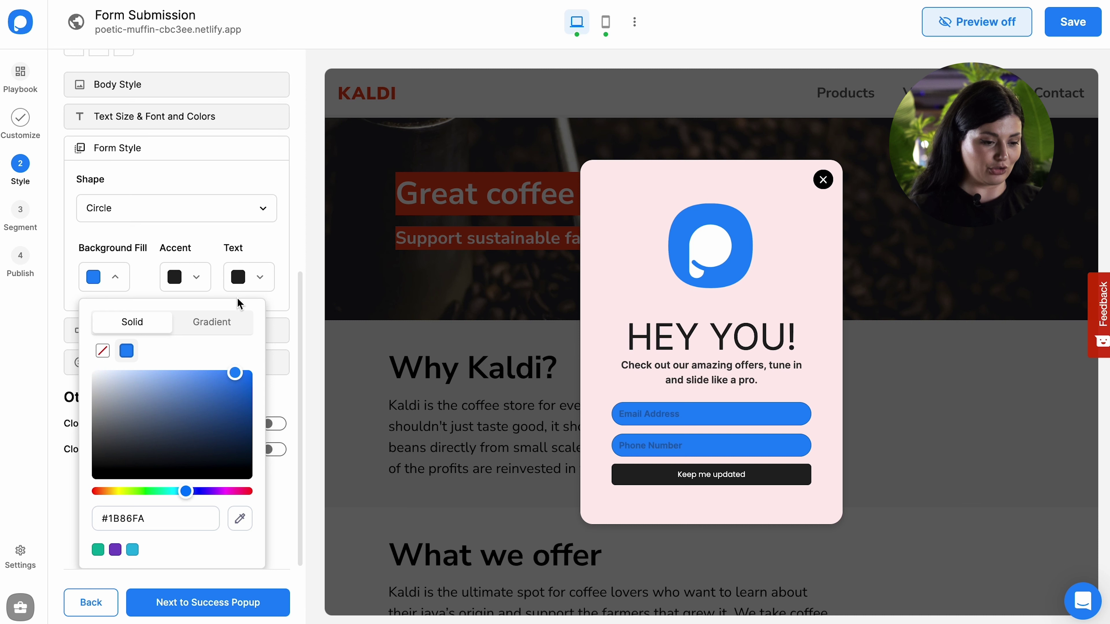
left_click_drag(133, 385, 92, 371)
left_click(304, 261)
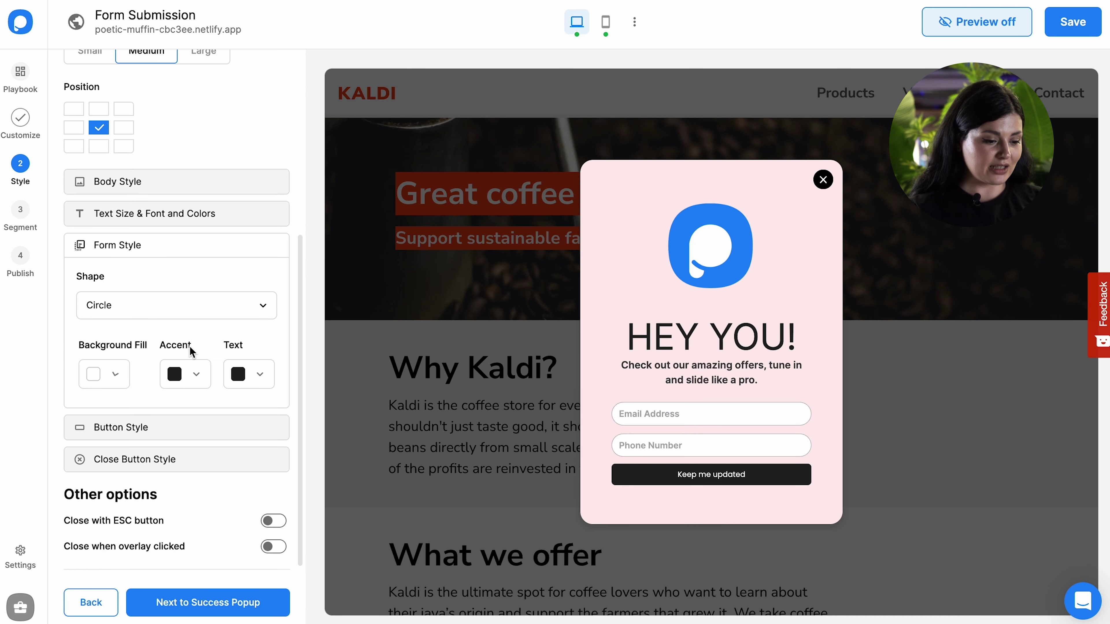
Step: Make the submit button pill-shaped and switch the close button to the square X style
left_click(168, 431)
left_click(136, 341)
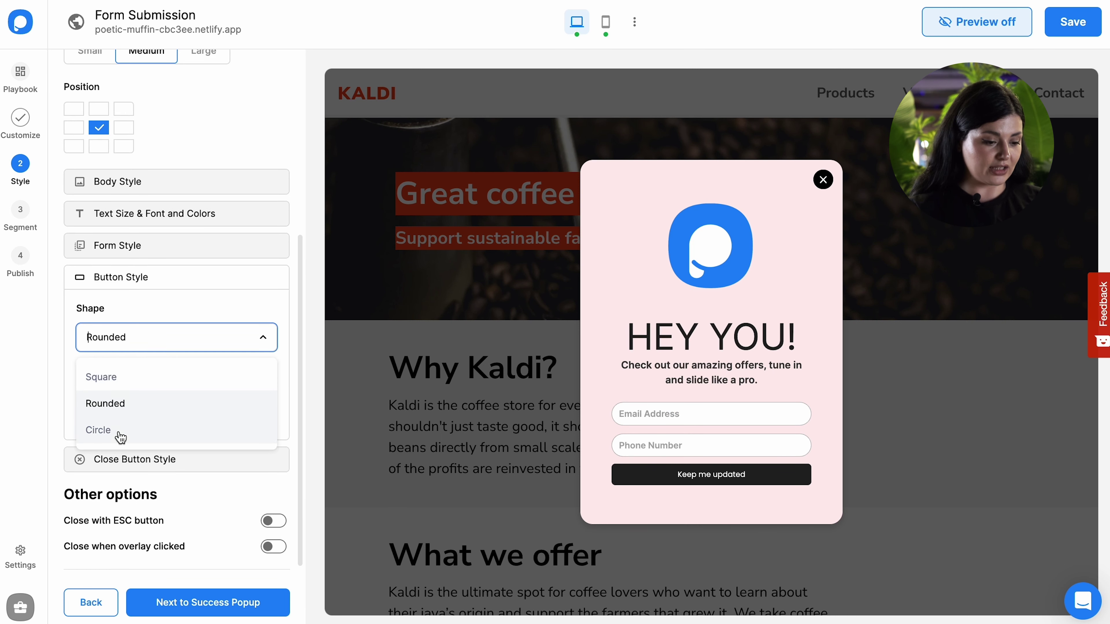
left_click(118, 433)
left_click(133, 459)
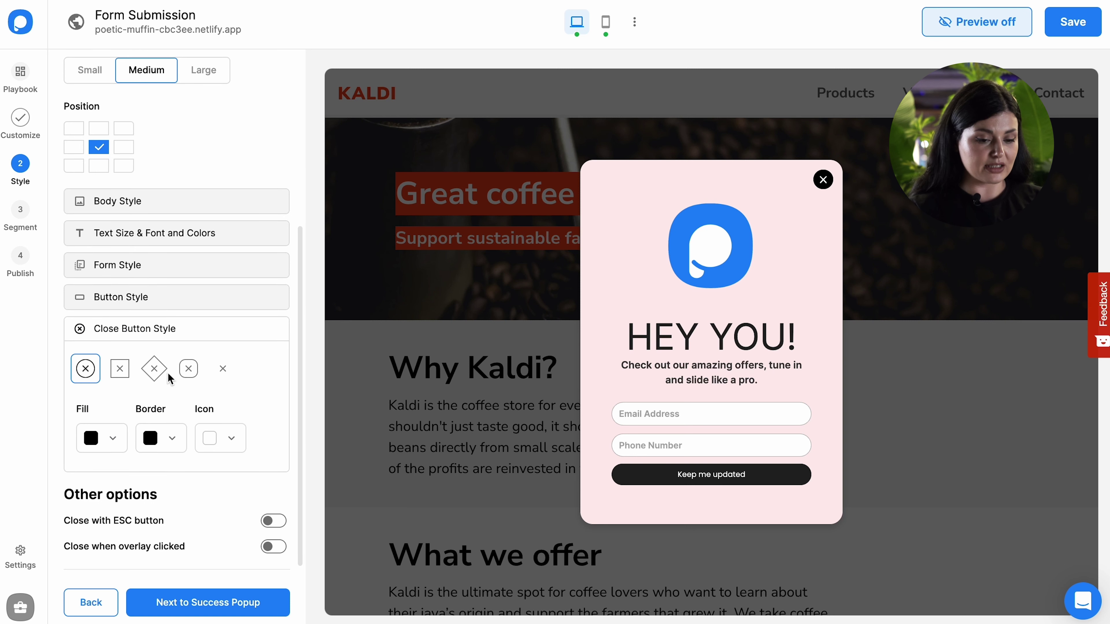
left_click(127, 371)
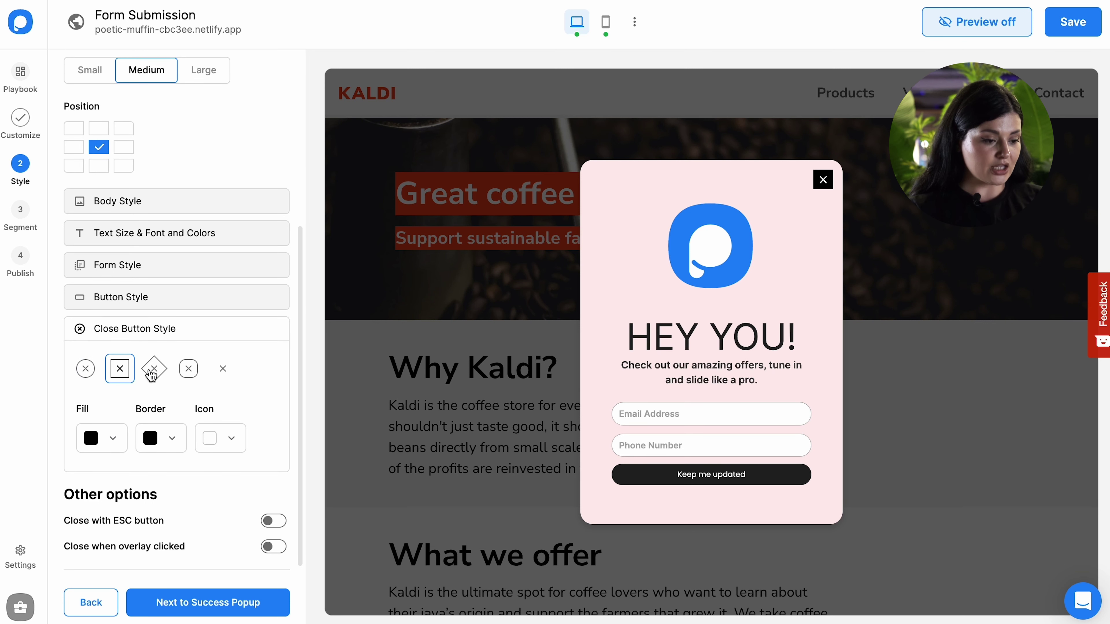
Step: Look over the Advanced style tab, then return to the Basic style settings
scroll(201, 361, "up", 5)
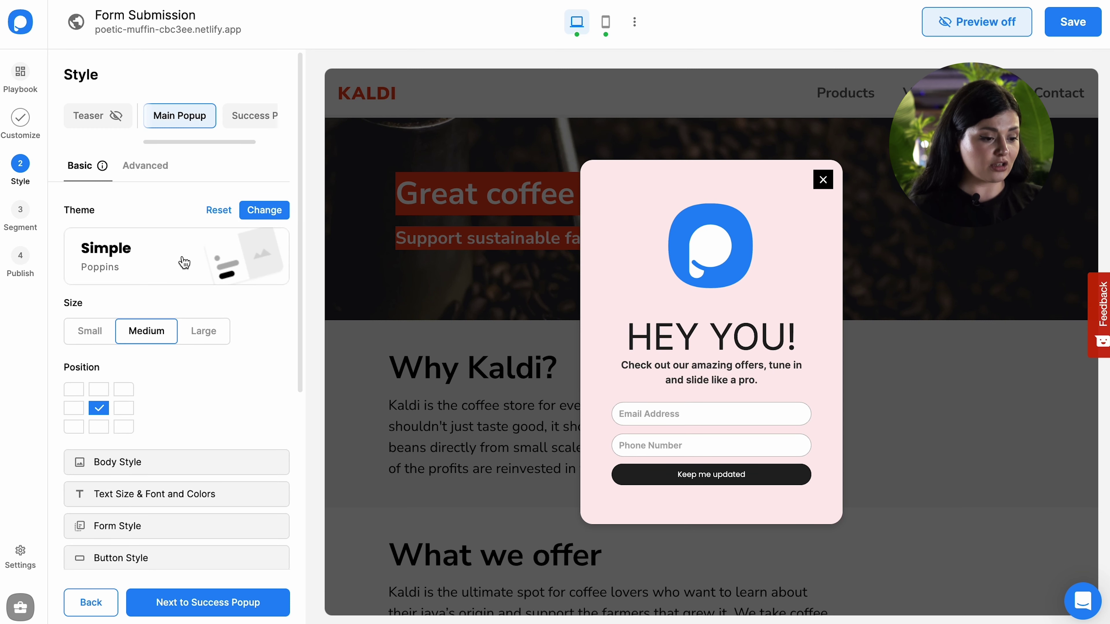
left_click(149, 173)
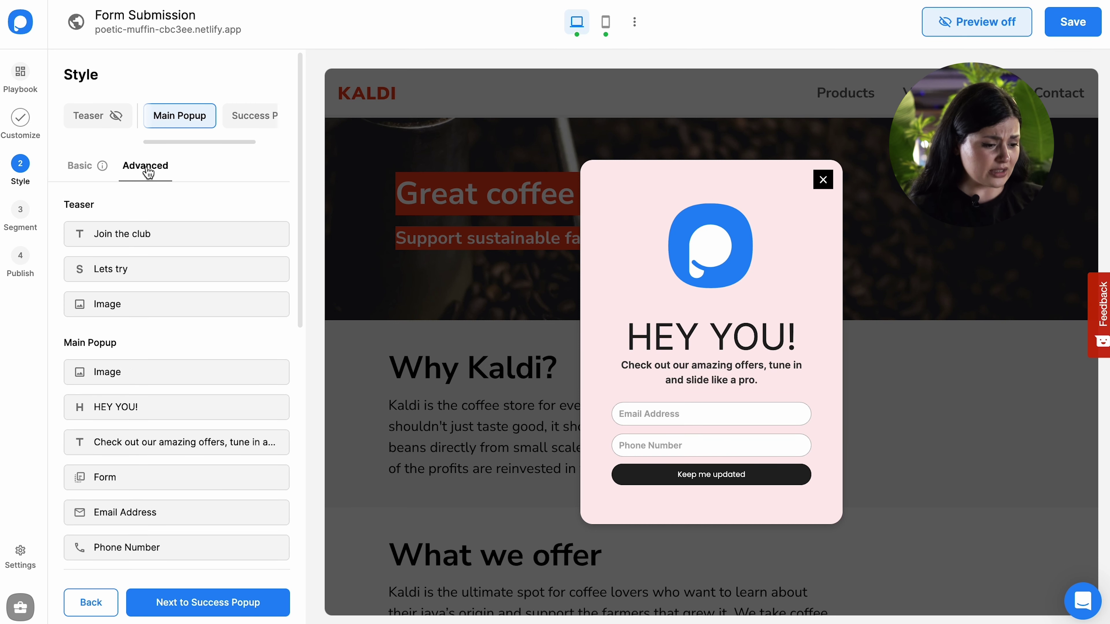
scroll(179, 280, "down", 8)
scroll(188, 274, "up", 8)
scroll(188, 274, "up", 1)
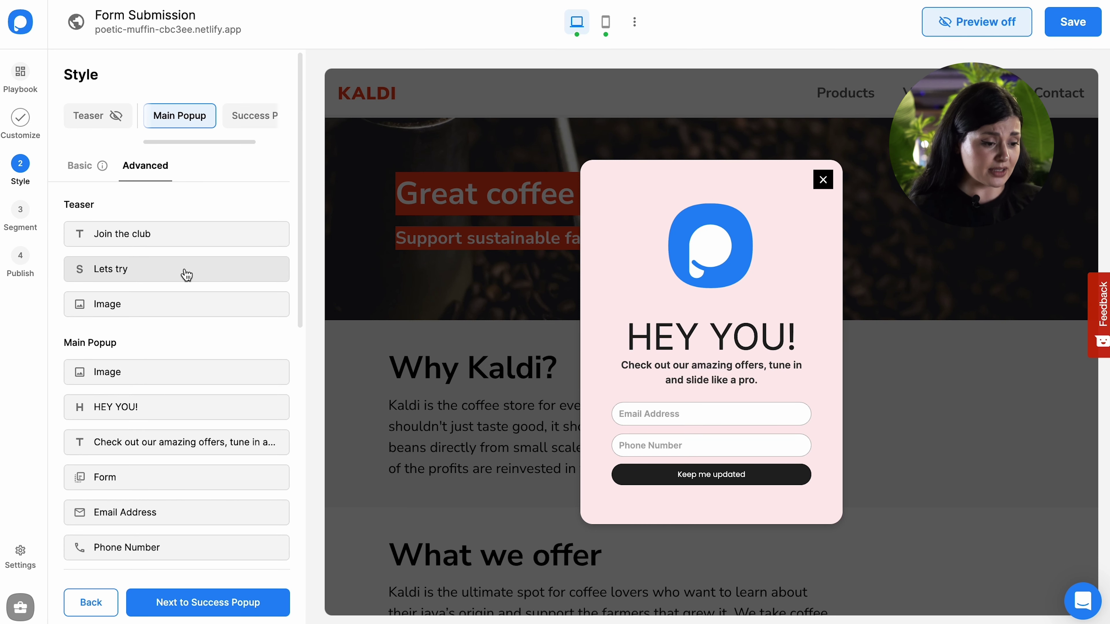
left_click(86, 174)
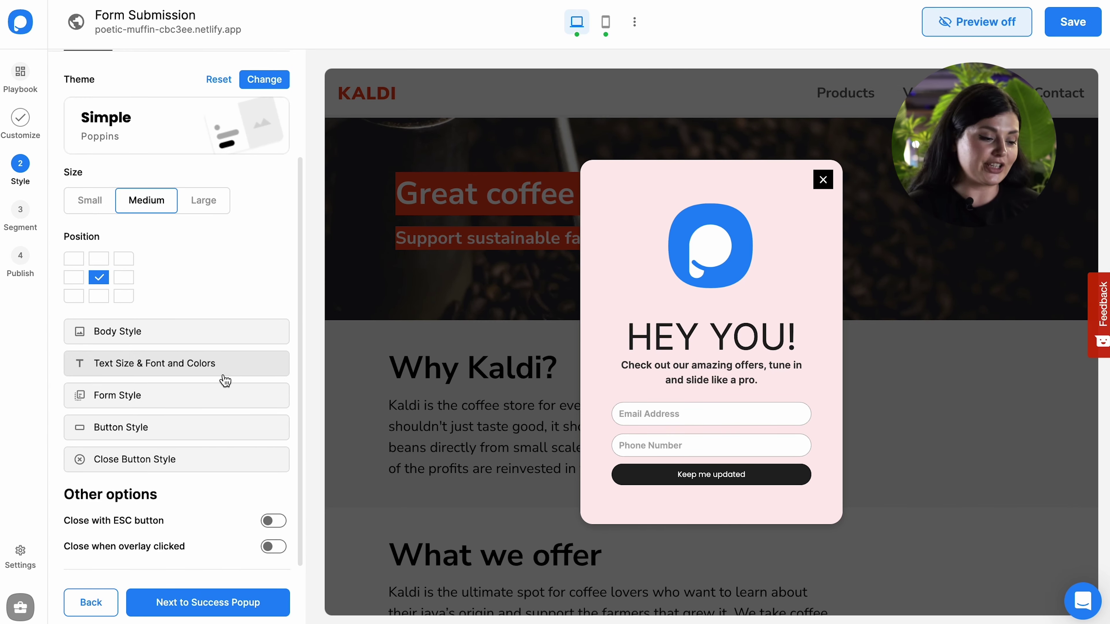
scroll(127, 280, "up", 3)
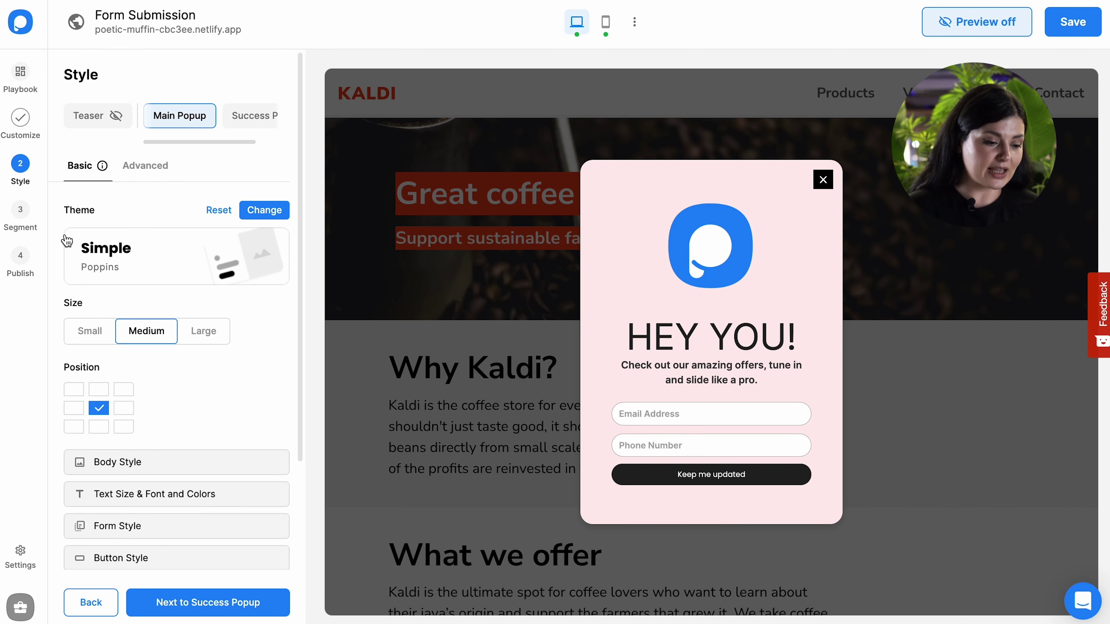
Step: Switch the popup's segment to Form Submissions and open it for editing
left_click(43, 219)
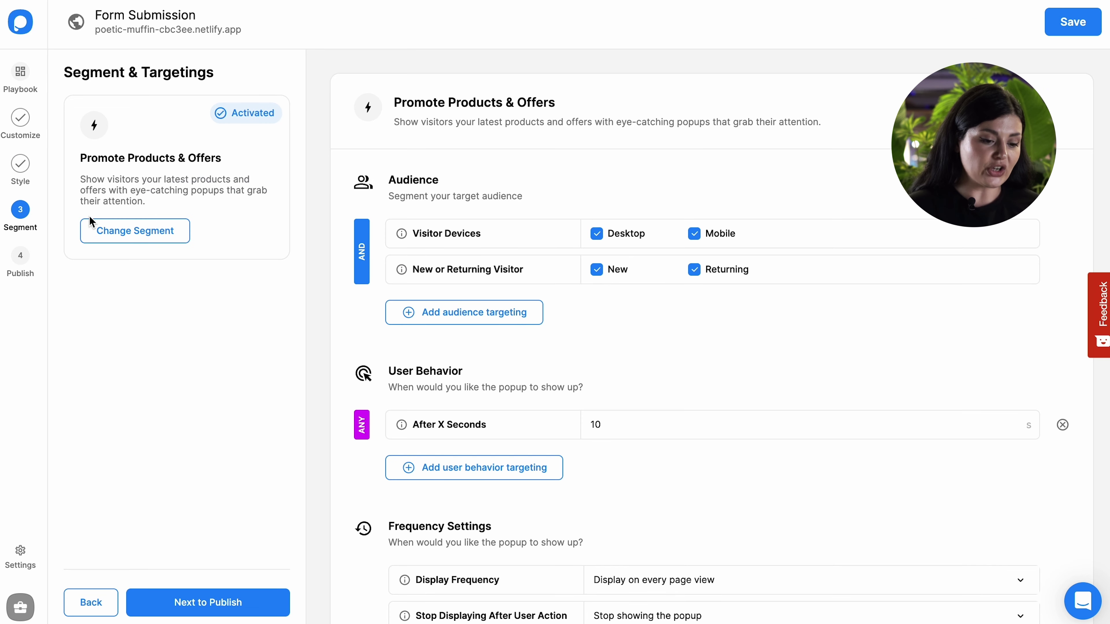
left_click(155, 243)
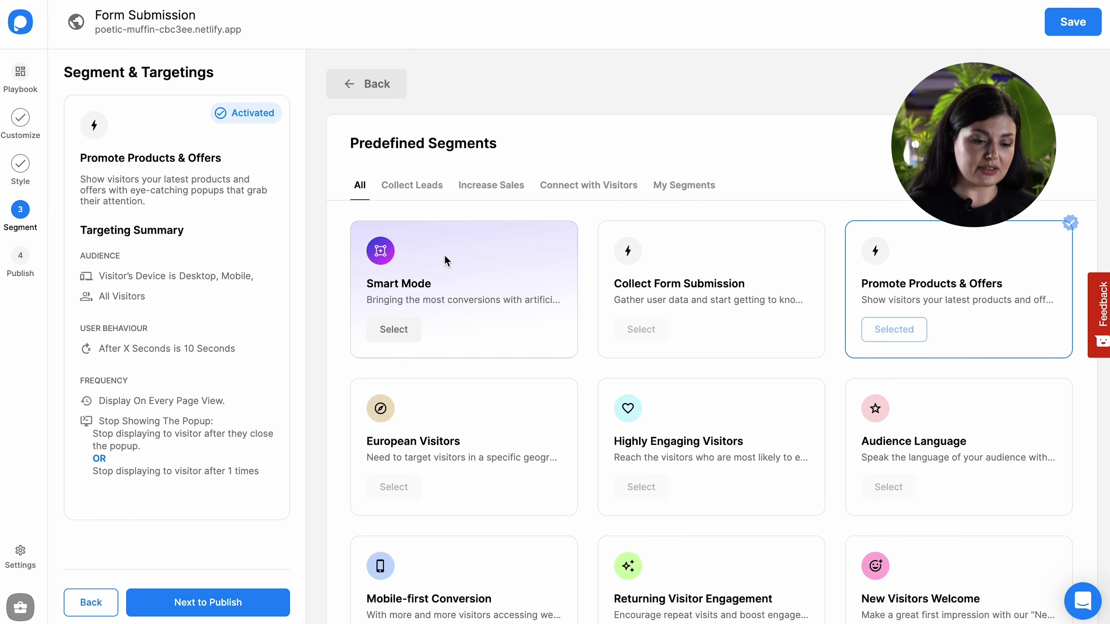
scroll(662, 347, "down", 3)
scroll(662, 349, "down", 2)
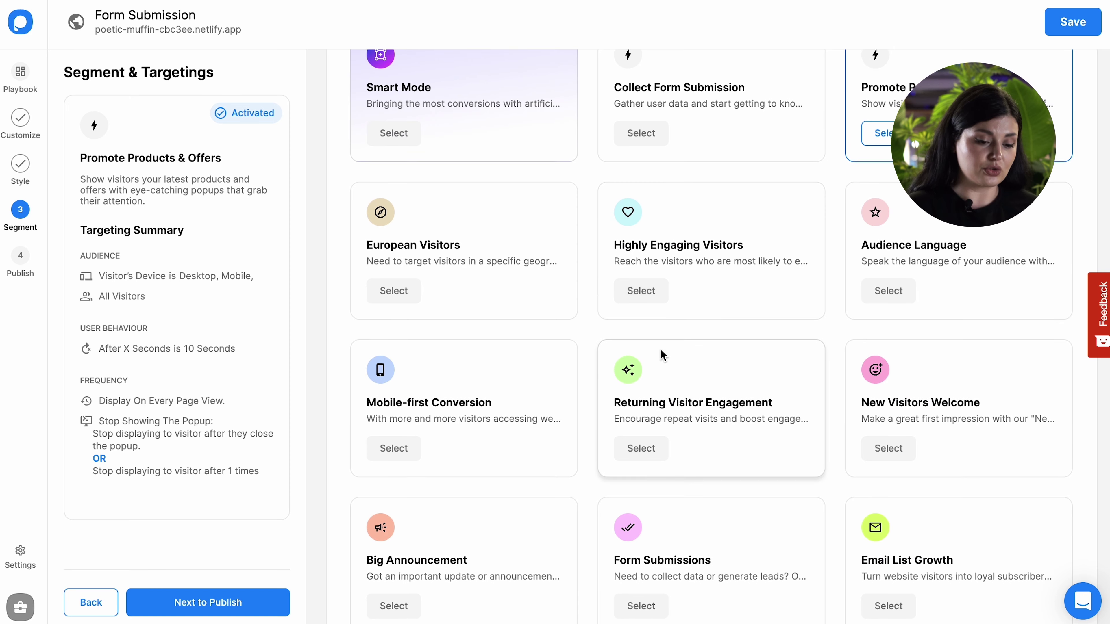
scroll(648, 352, "down", 1)
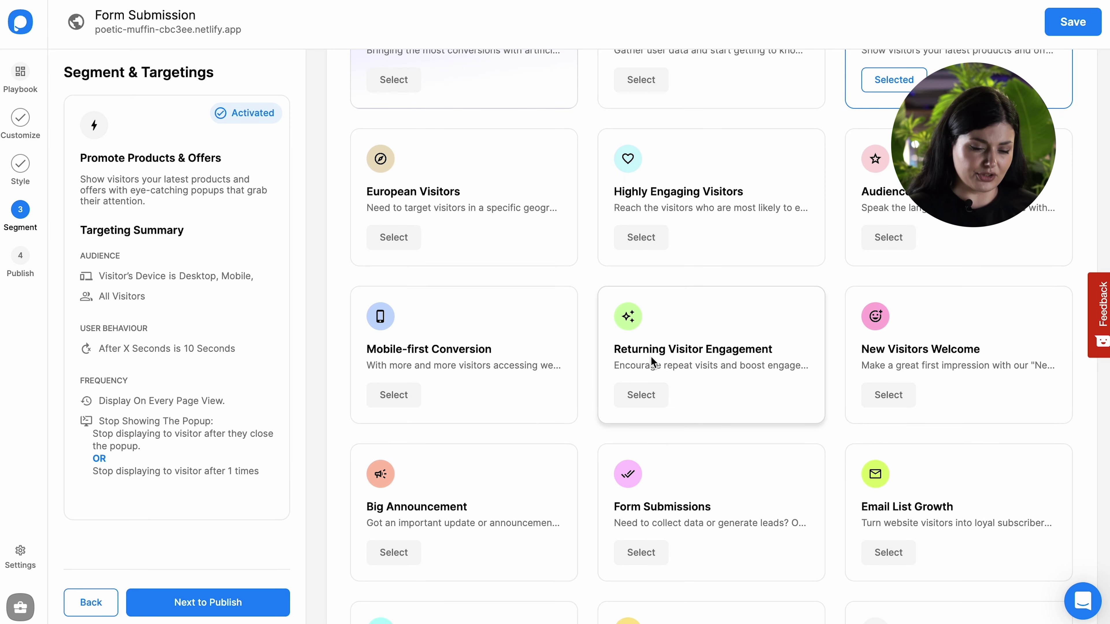
scroll(651, 361, "down", 1)
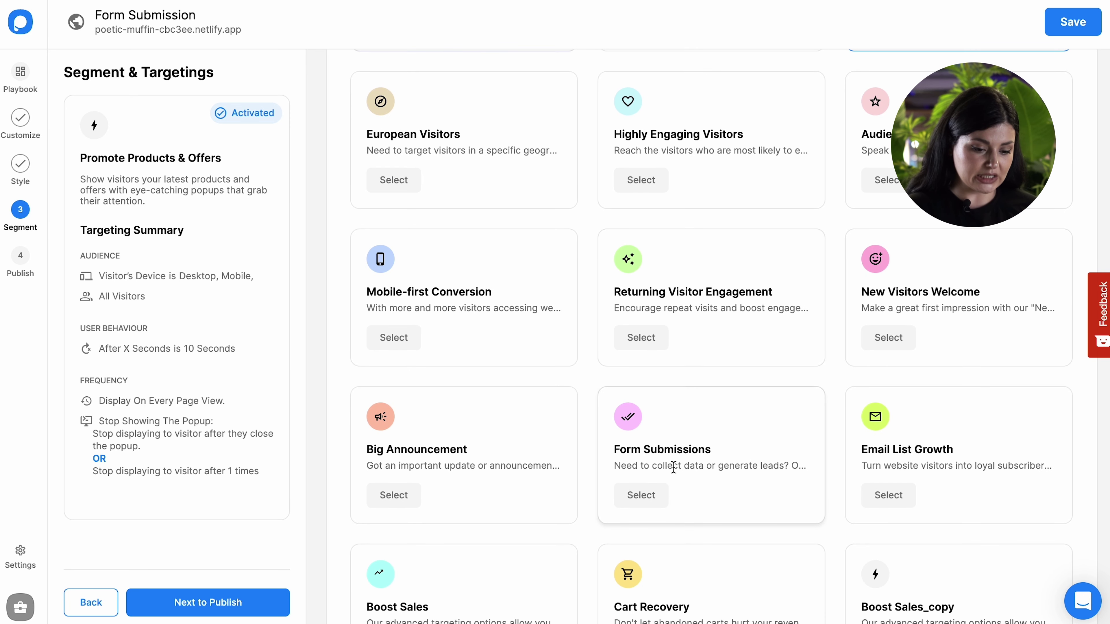
left_click(658, 496)
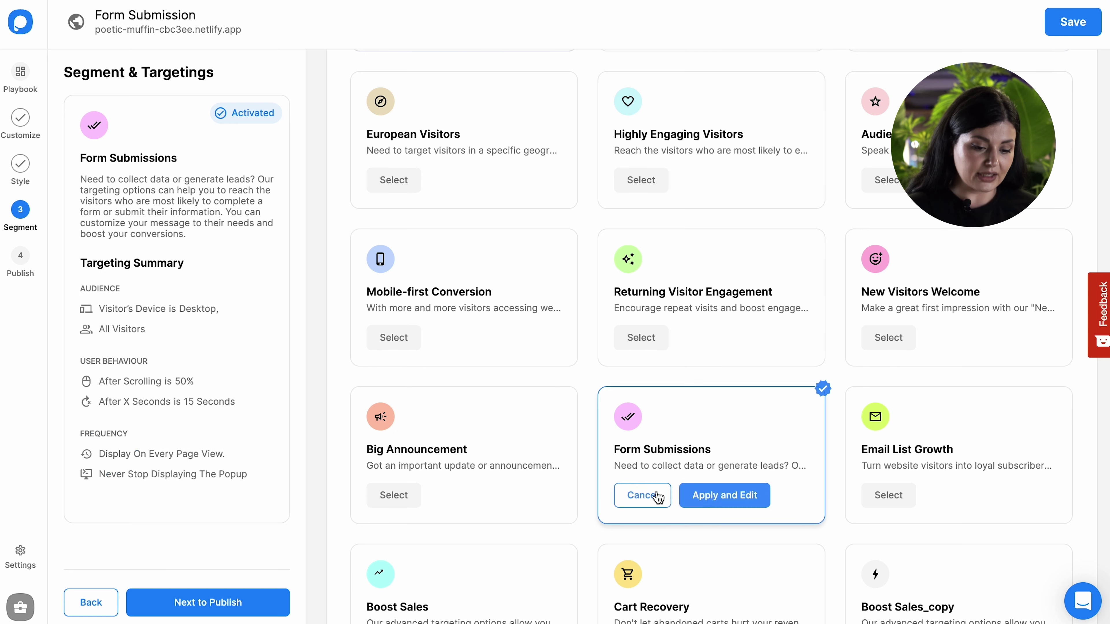
left_click(657, 496)
left_click(658, 496)
left_click(715, 503)
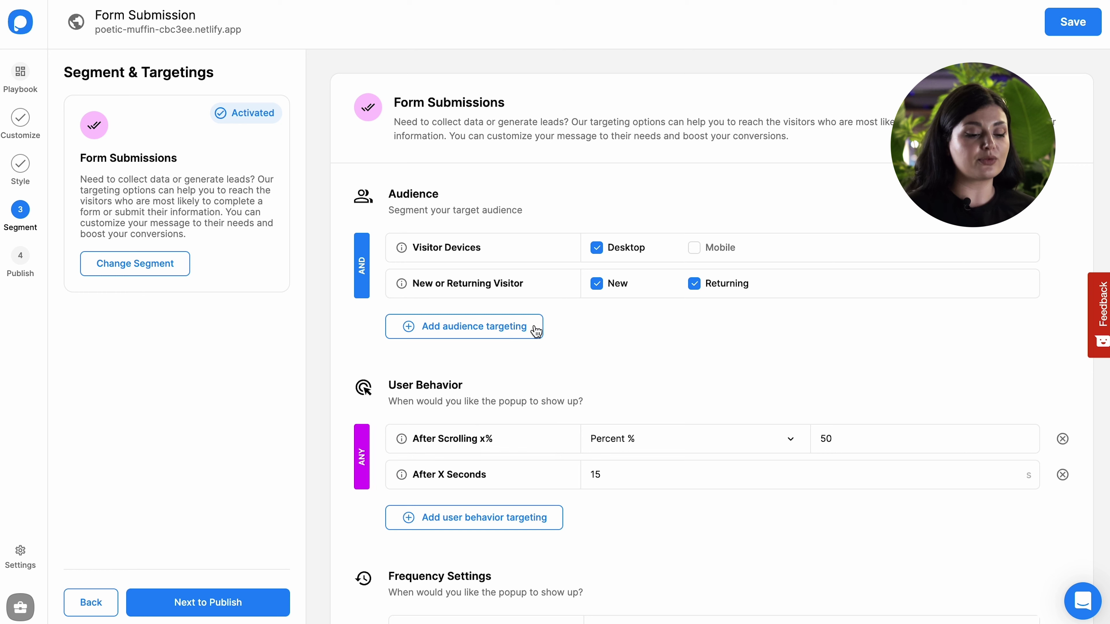
Step: Add an Exit Intent trigger with Medium sensitivity and save the targeting
left_click(504, 334)
scroll(672, 236, "down", 5)
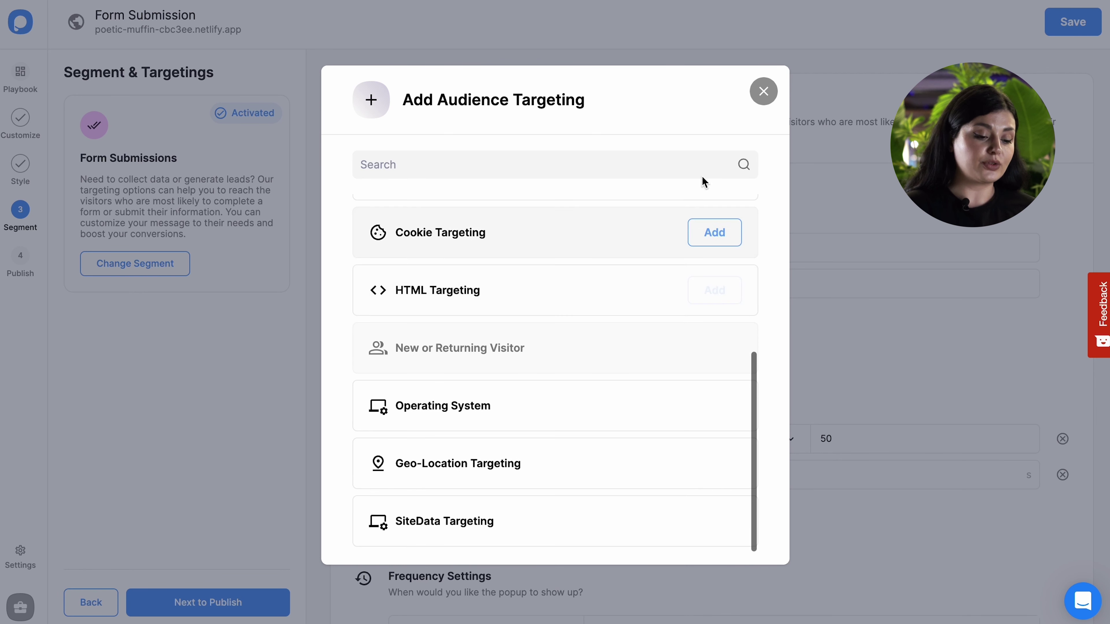
left_click(764, 91)
scroll(489, 484, "down", 1)
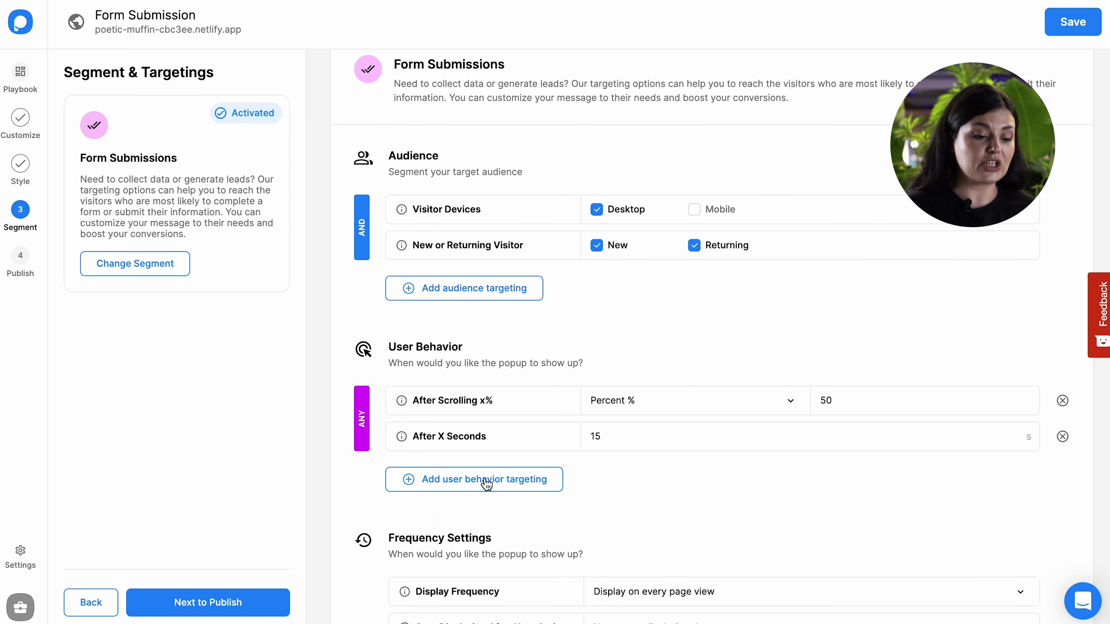
left_click(486, 483)
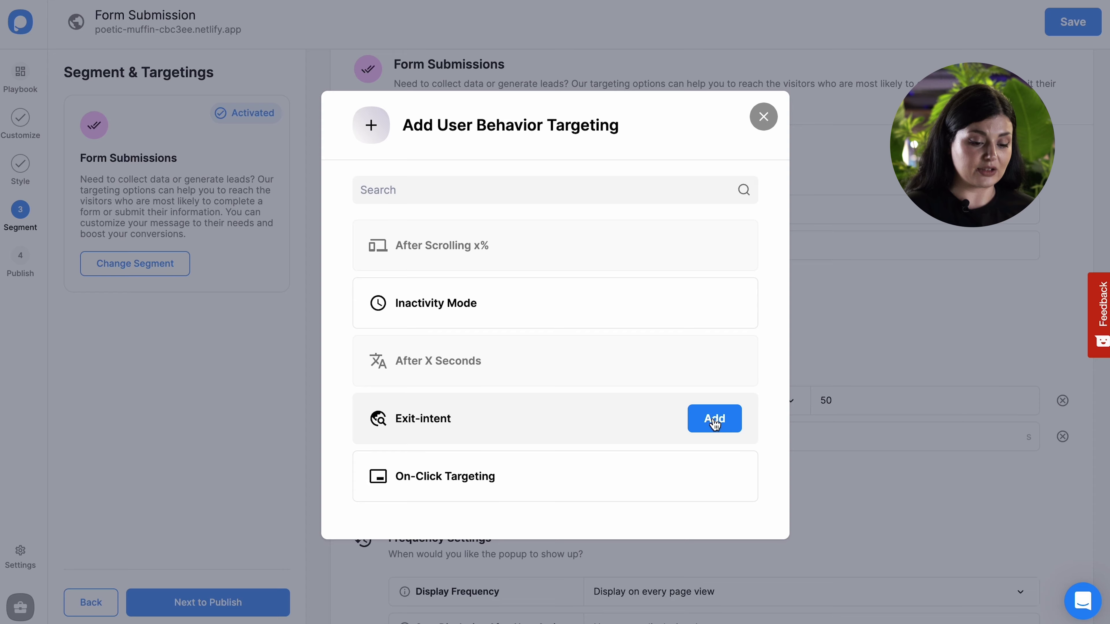
left_click(713, 420)
left_click(709, 480)
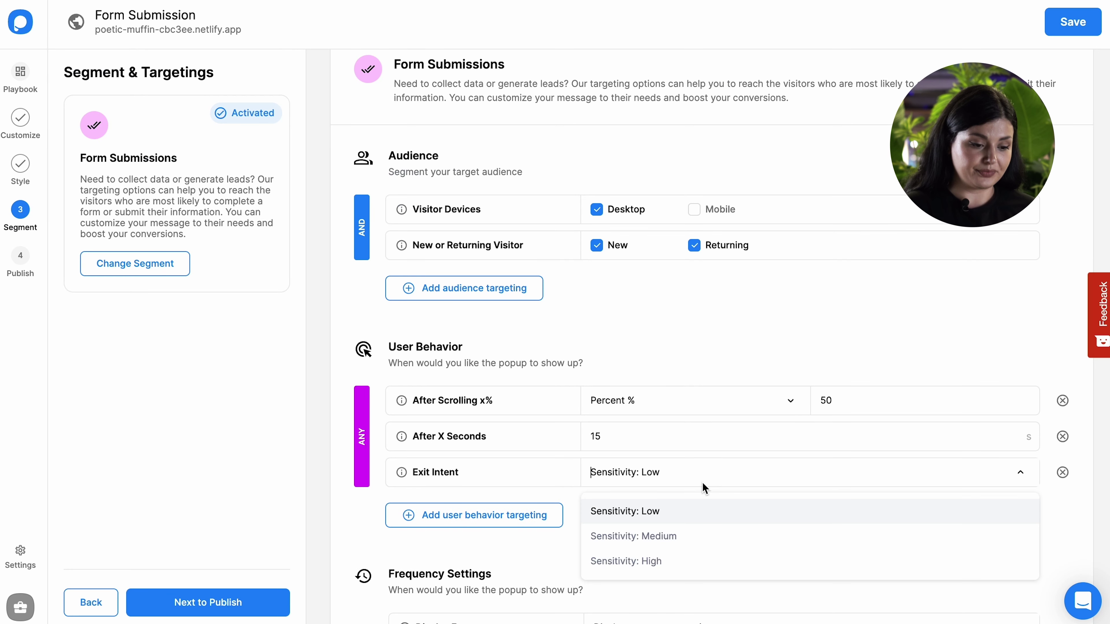
left_click(689, 550)
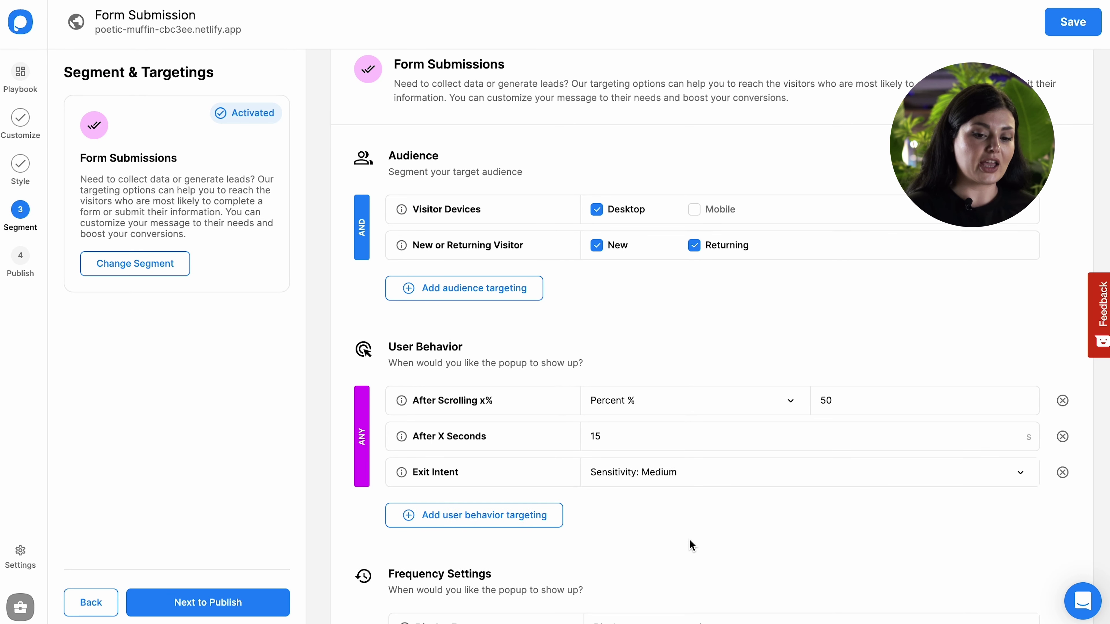
left_click(1073, 21)
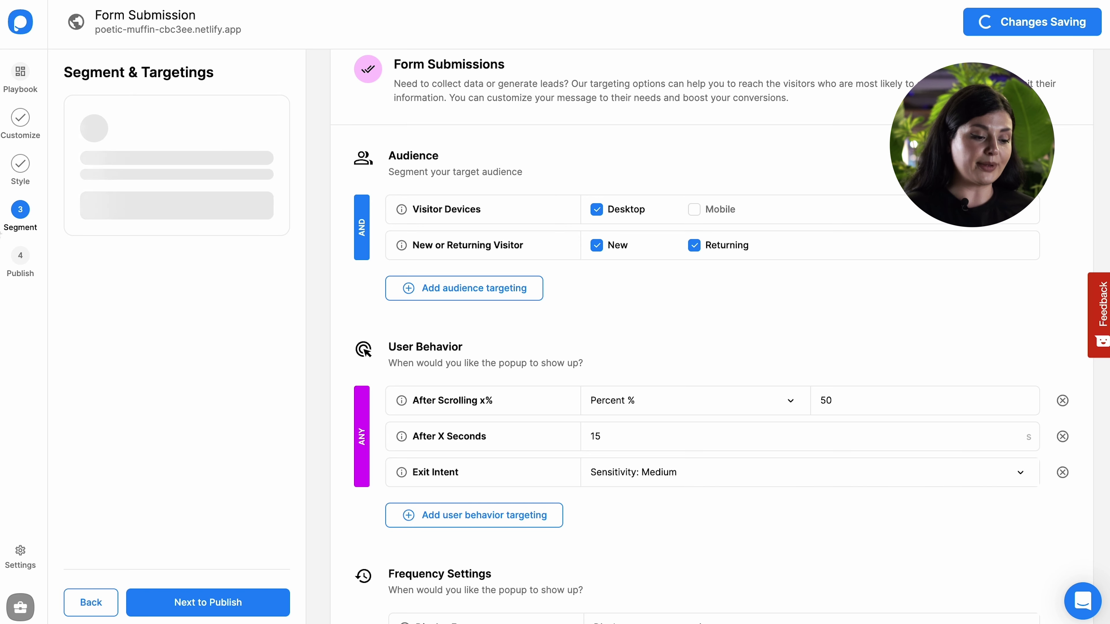
Step: Go to the Publish step and review the Targeting Summary
left_click(20, 260)
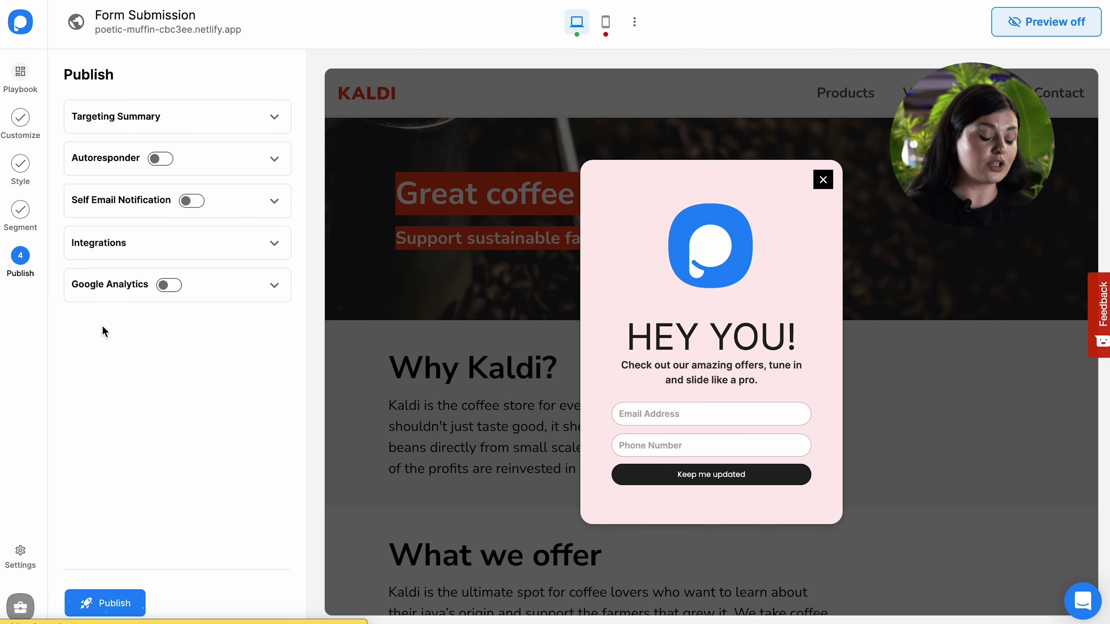
left_click(177, 115)
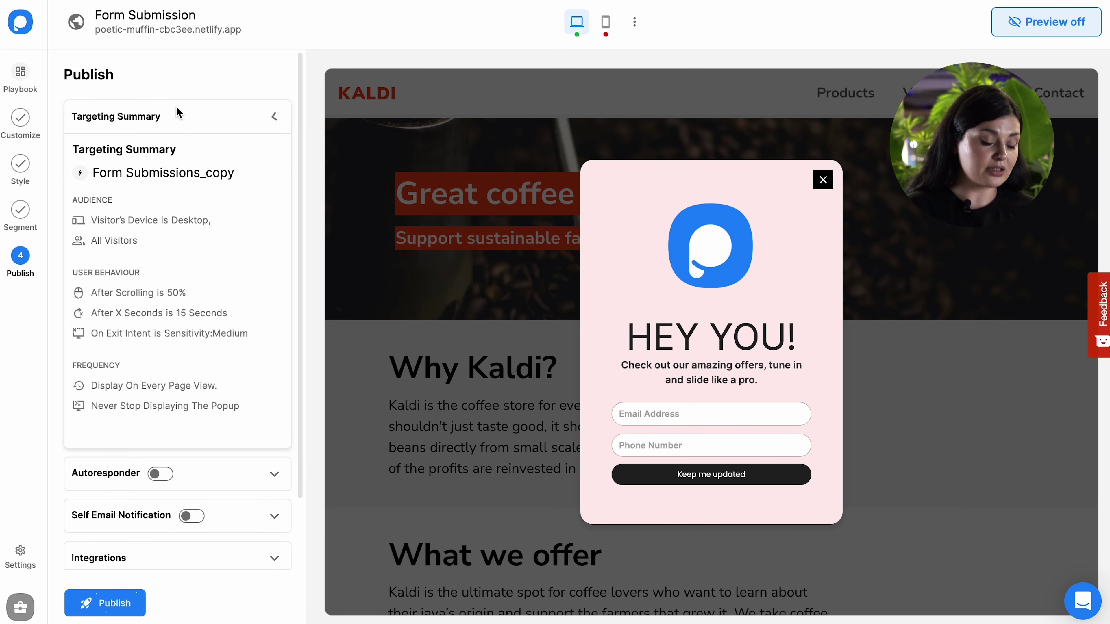
left_click(173, 130)
Step: Review the Autoresponder, Self Email Notification and Integrations options without adding an integration
left_click(206, 169)
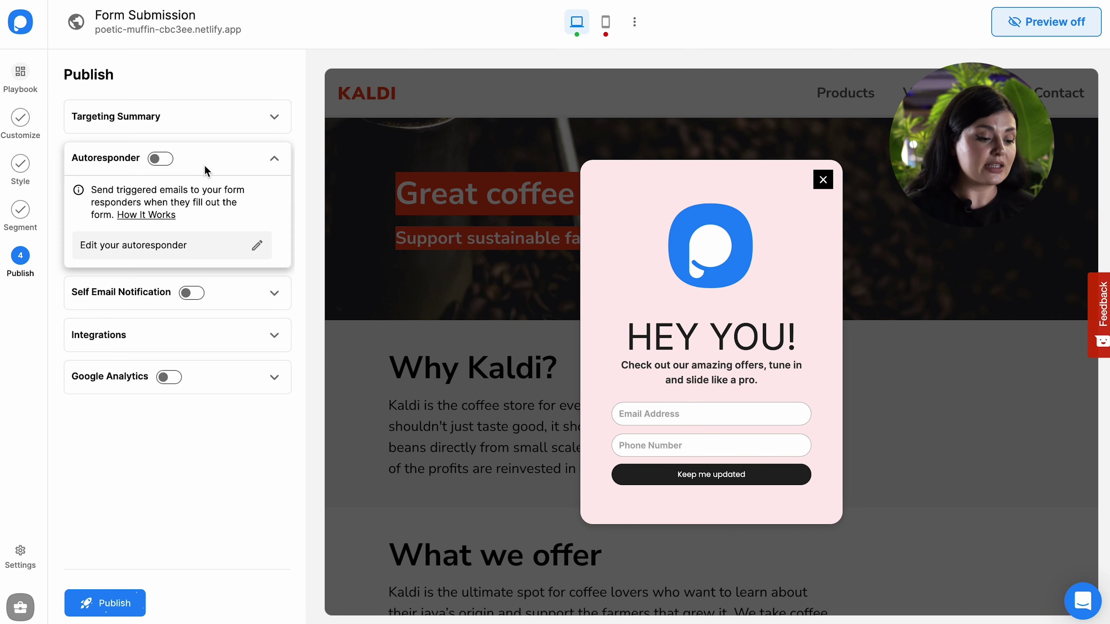
left_click(234, 293)
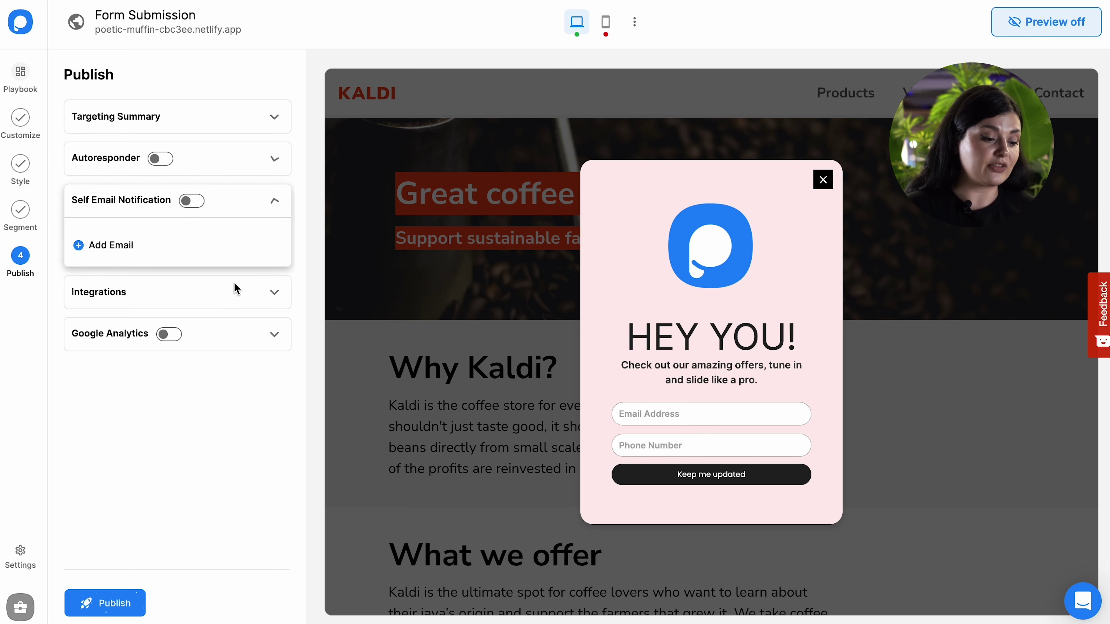
left_click(243, 302)
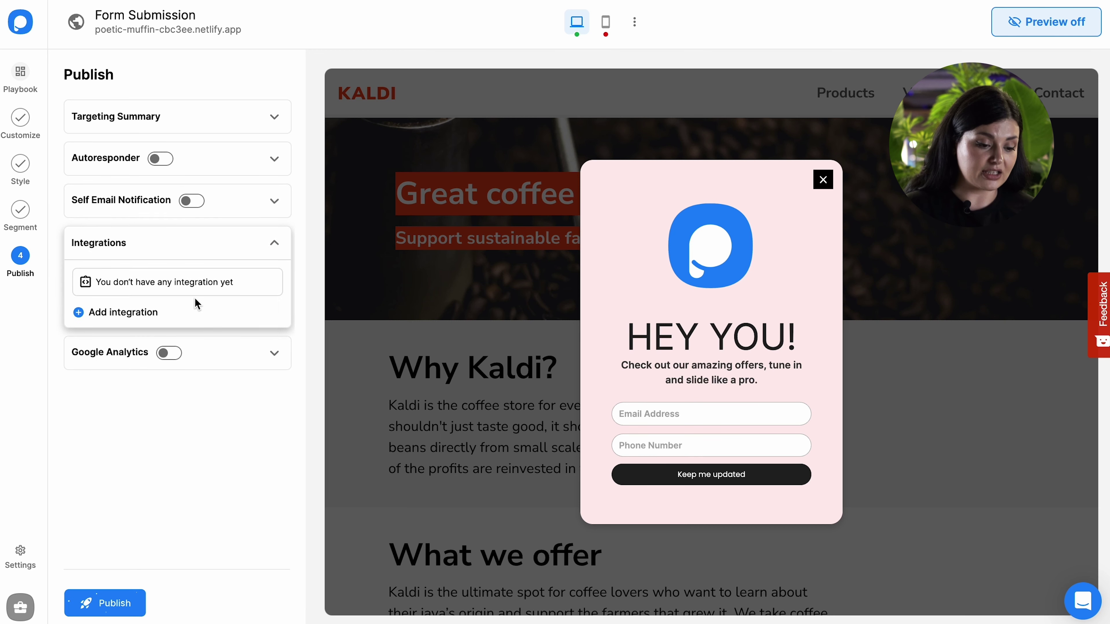
left_click(124, 313)
scroll(614, 258, "down", 5)
left_click(764, 92)
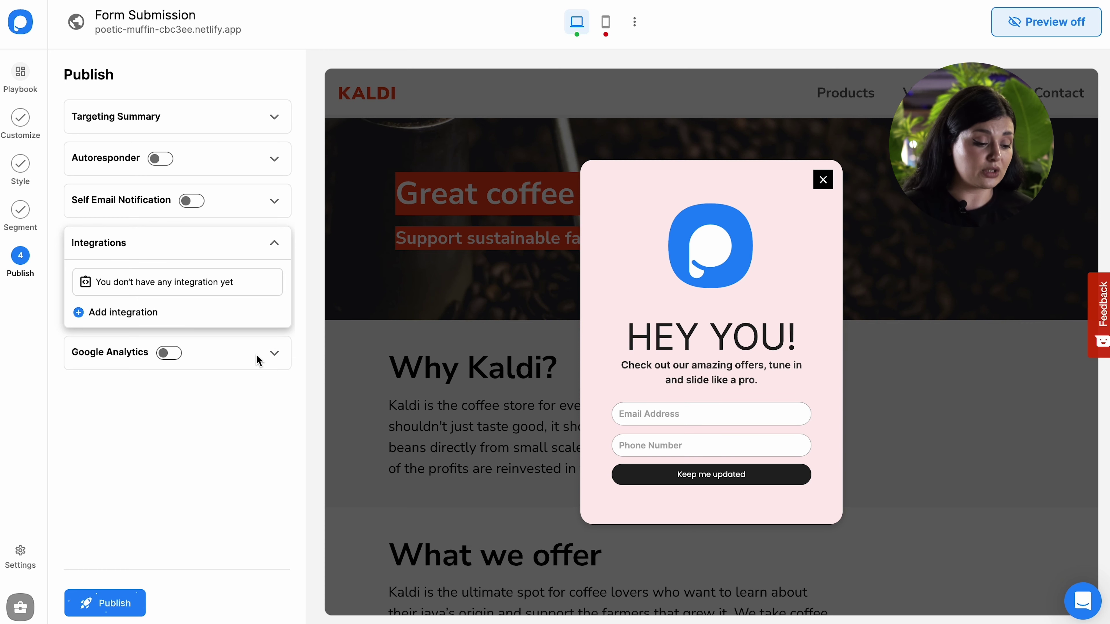
Step: Publish the Form Submission popup from the Publish panel
left_click(100, 611)
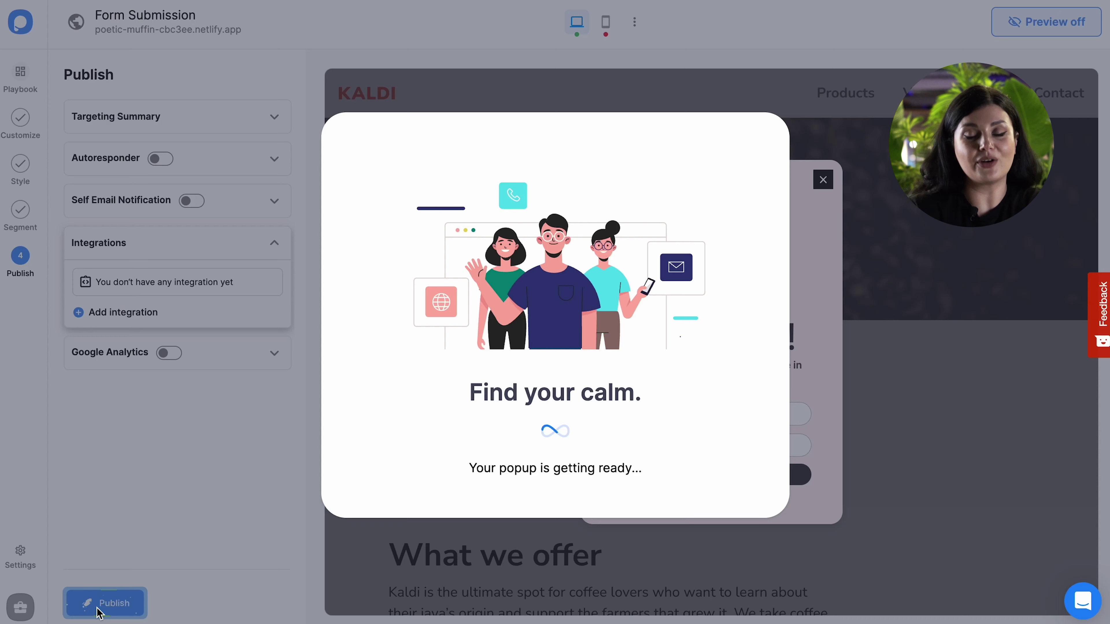